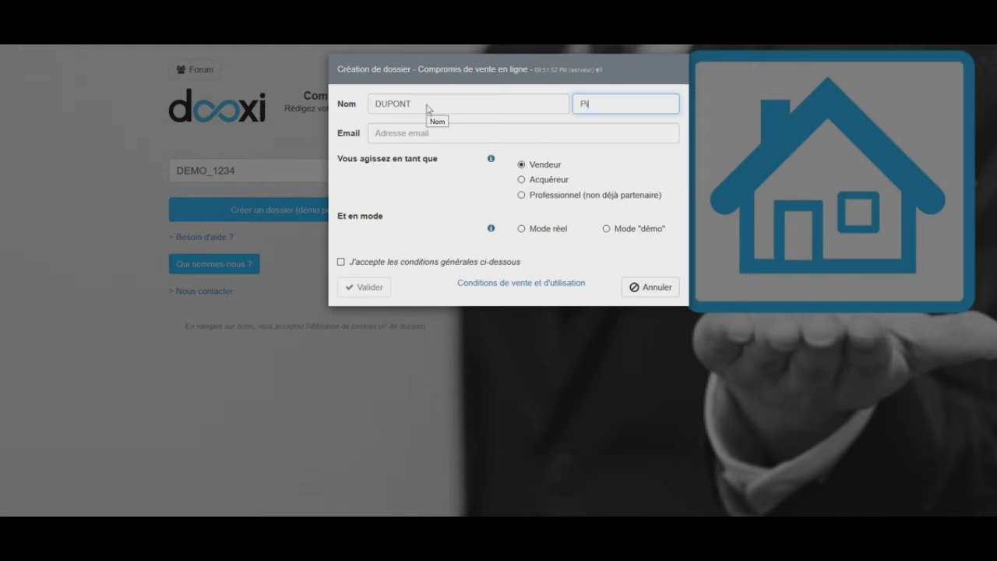
Enter the seller's e-mail, choose démo mode, accept the terms and create the dossier
left_click(407, 134)
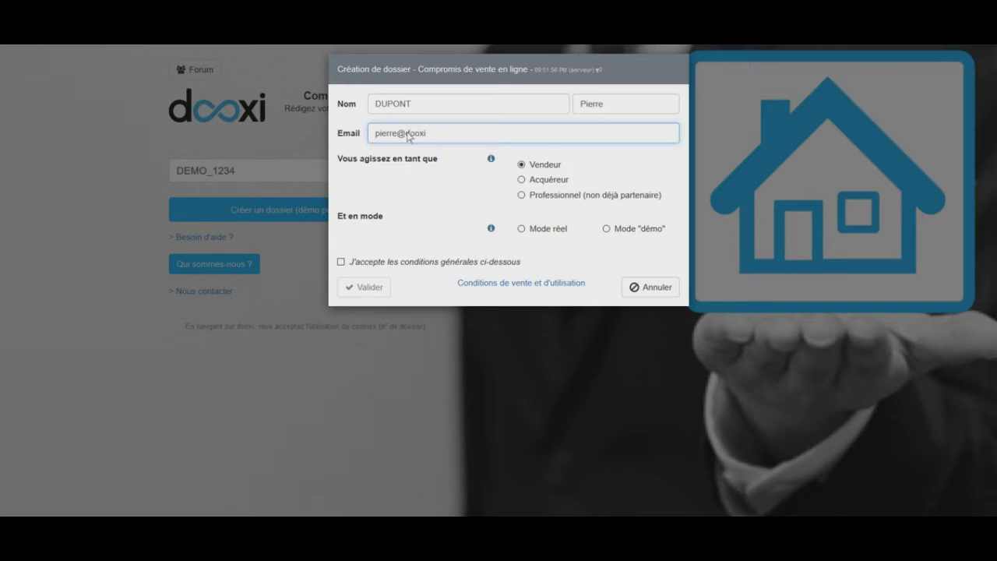
left_click(606, 229)
left_click(354, 263)
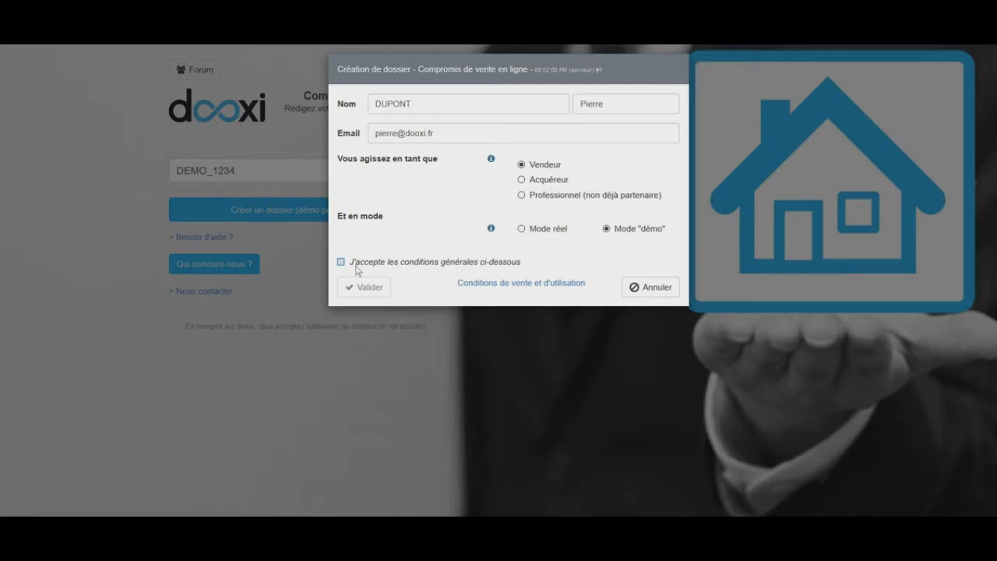
left_click(379, 292)
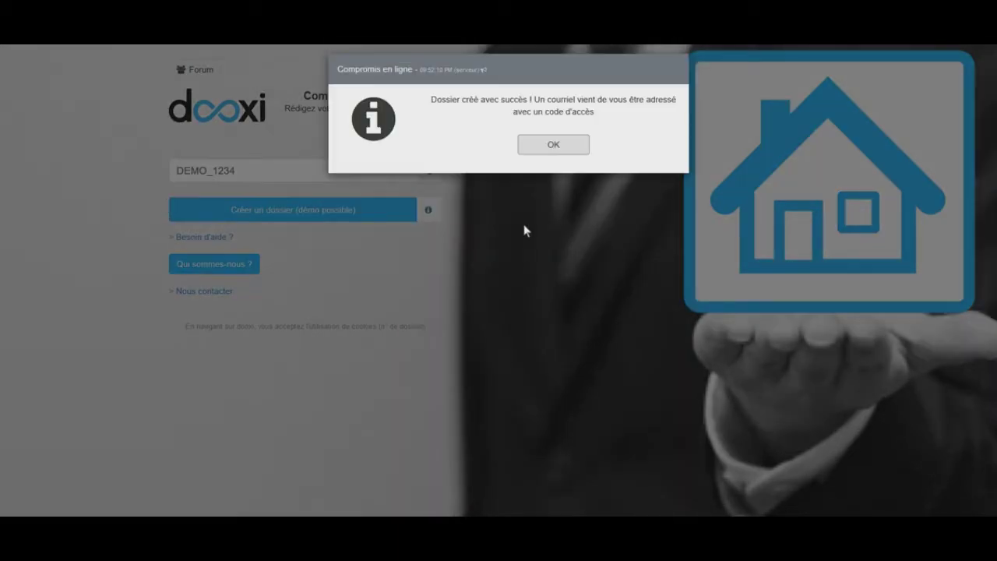
Replace the dossier number with code 5 and open the dossier at step 1 'Le bien'
left_click(548, 146)
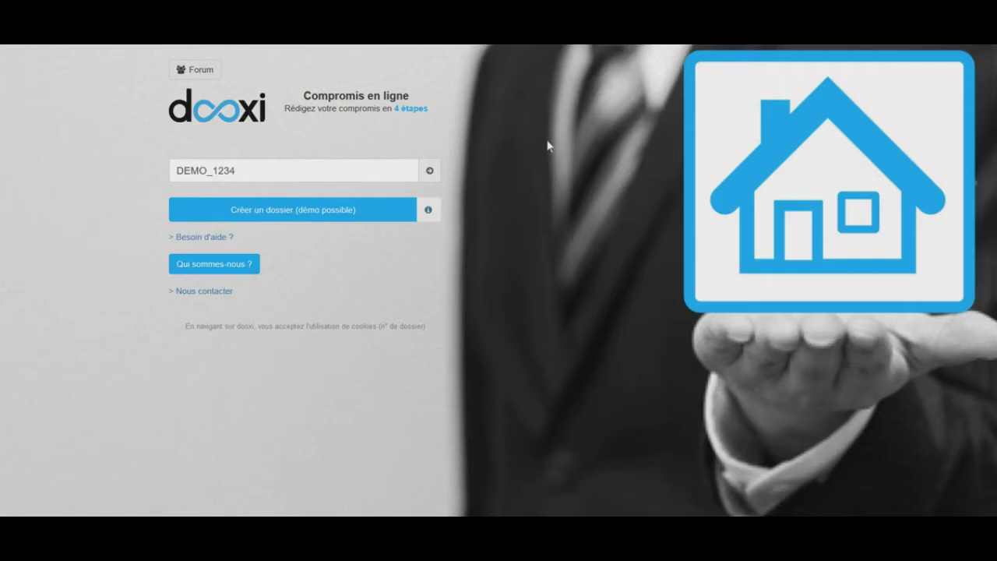
double_click(272, 180)
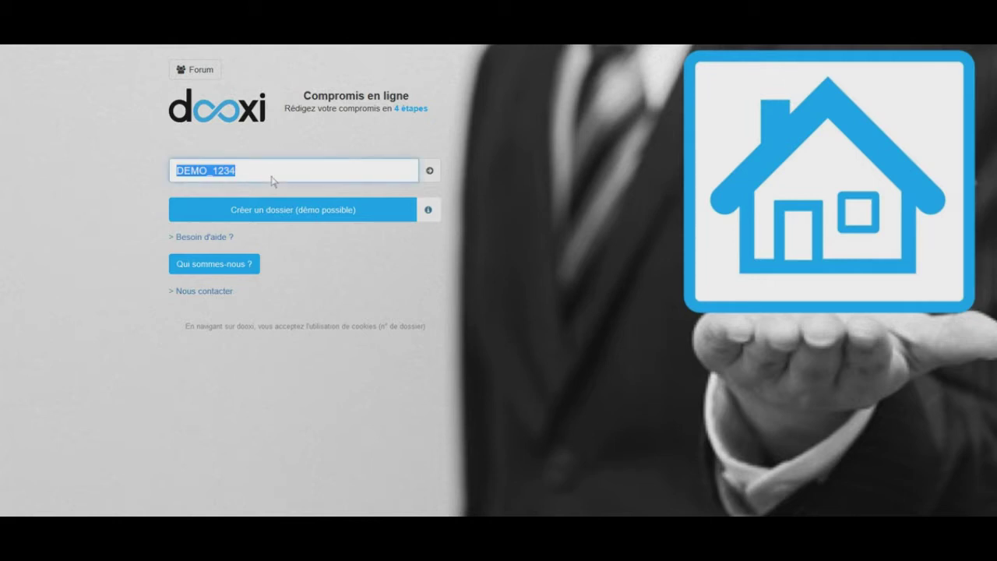
type("5DI1AVGOF")
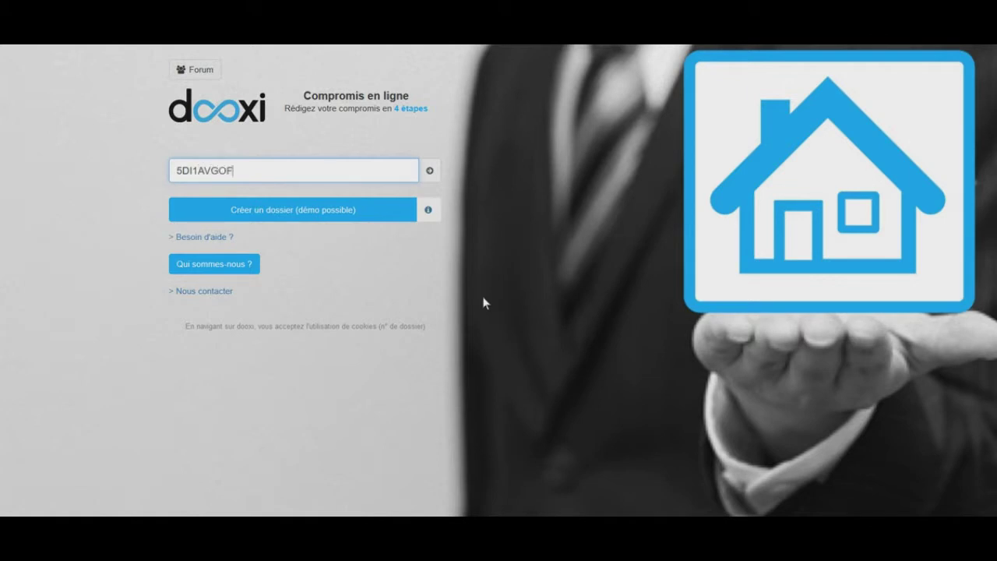
key("Tab")
key("Return")
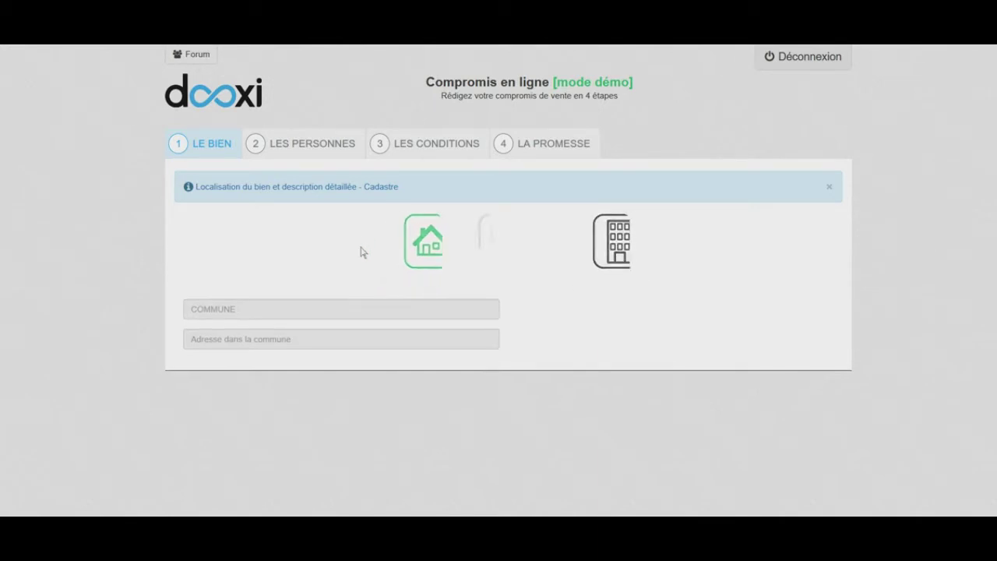
In Détail Maison, set the commune to PORNICHET (44380) and enter the street address
left_click(487, 257)
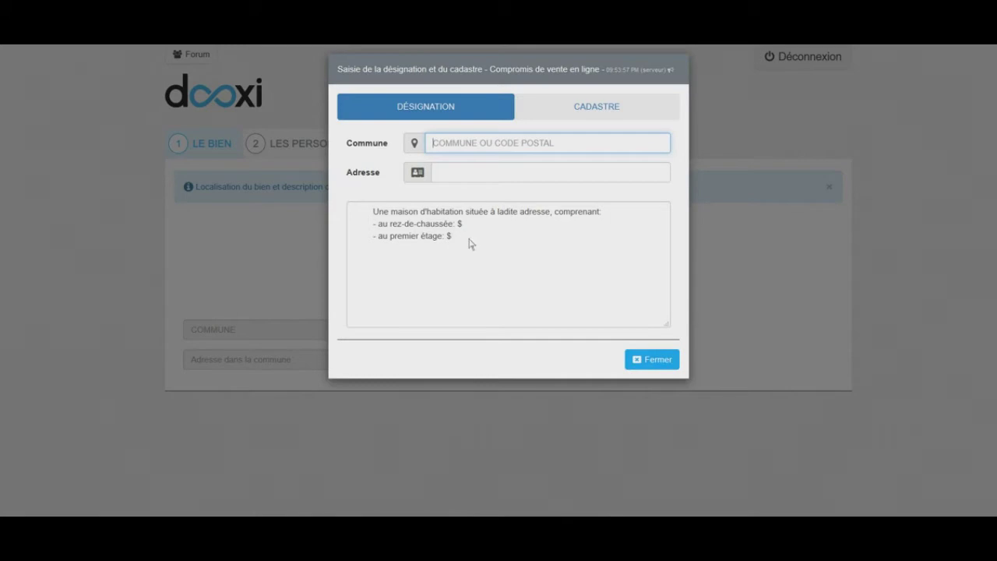
type("44380)")
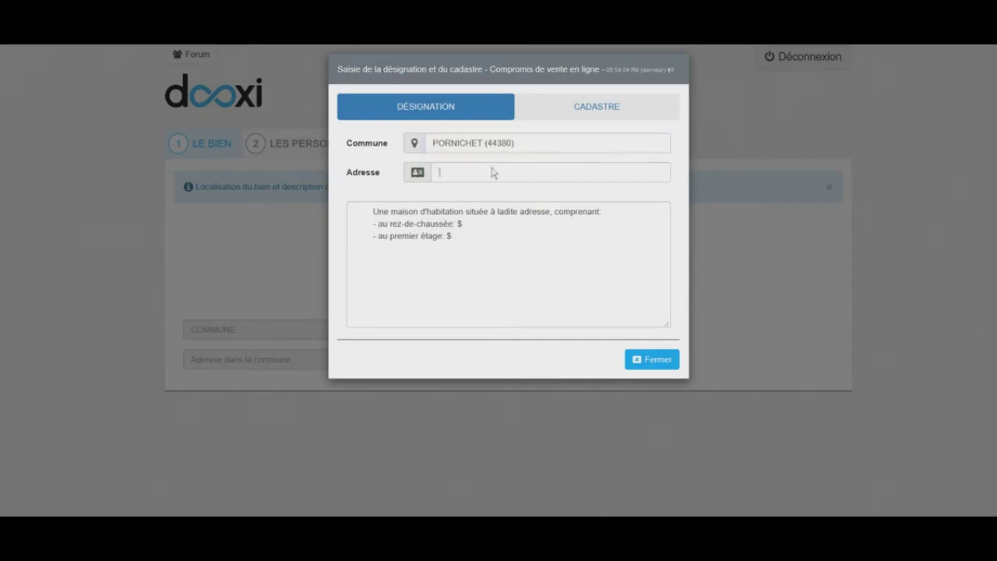
left_click(483, 176)
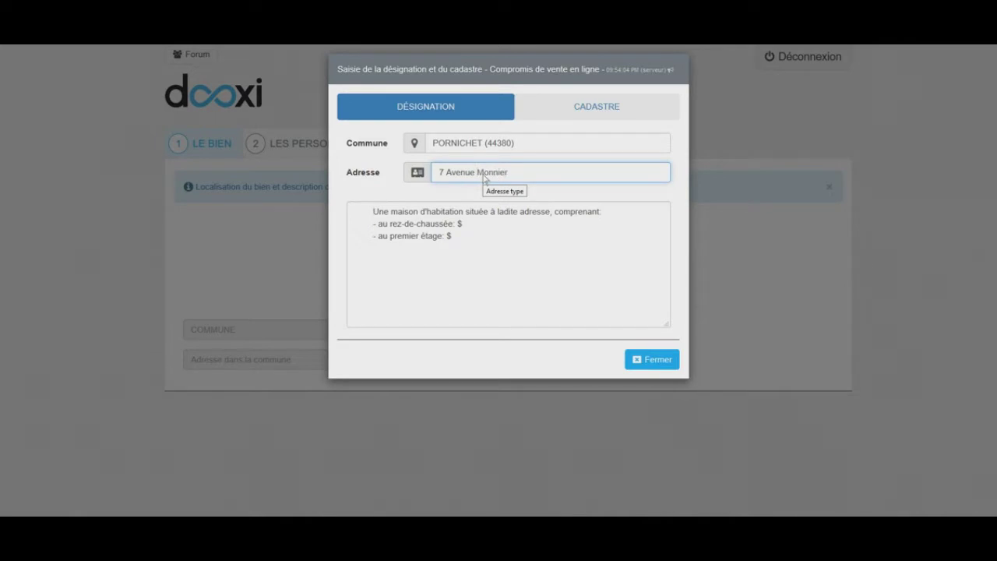
Fill the designation with the kitchen, bathroom and other rooms, garden and garage
left_click(507, 229)
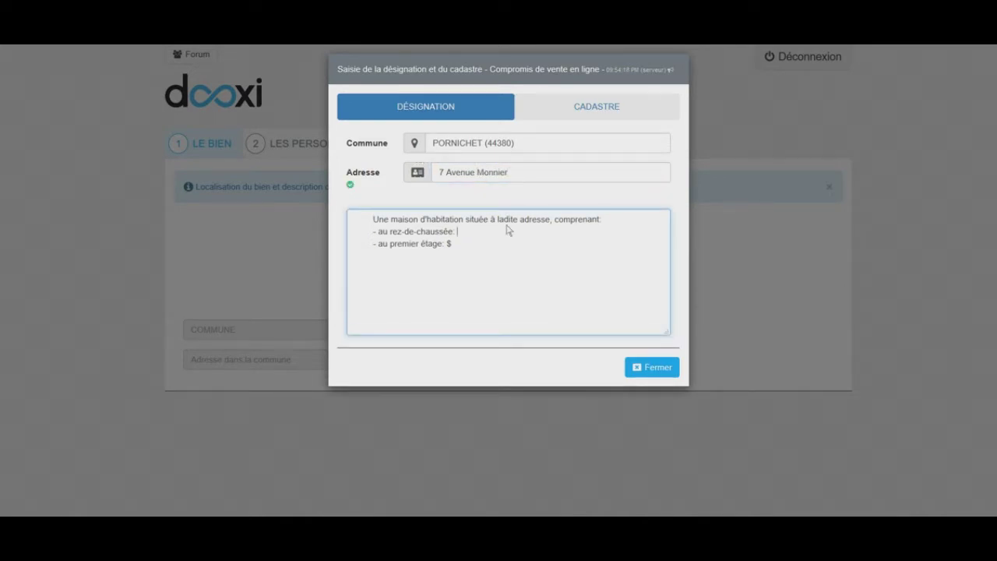
type("1 cuisine, un salon-séjour WC")
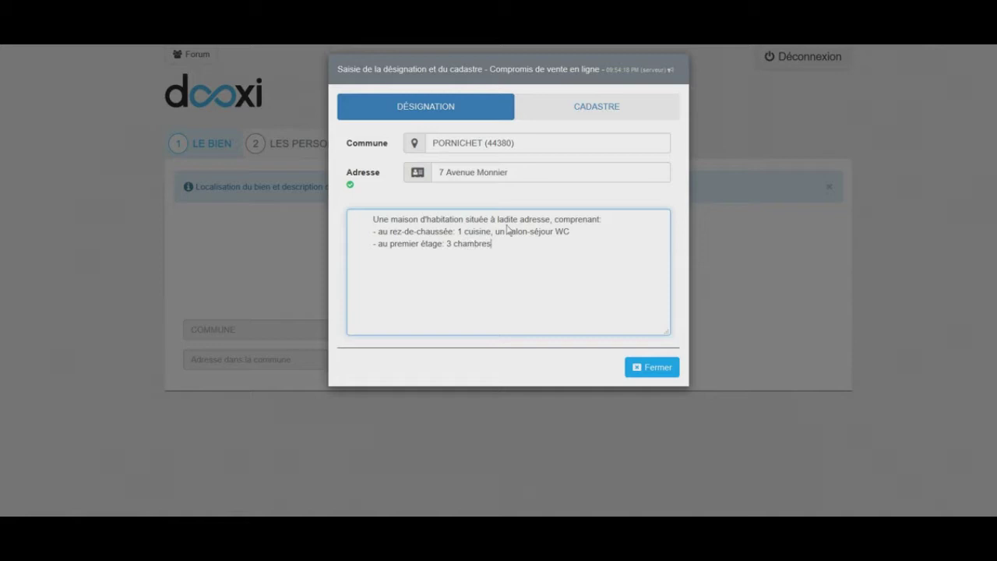
type("salles de bains et WC")
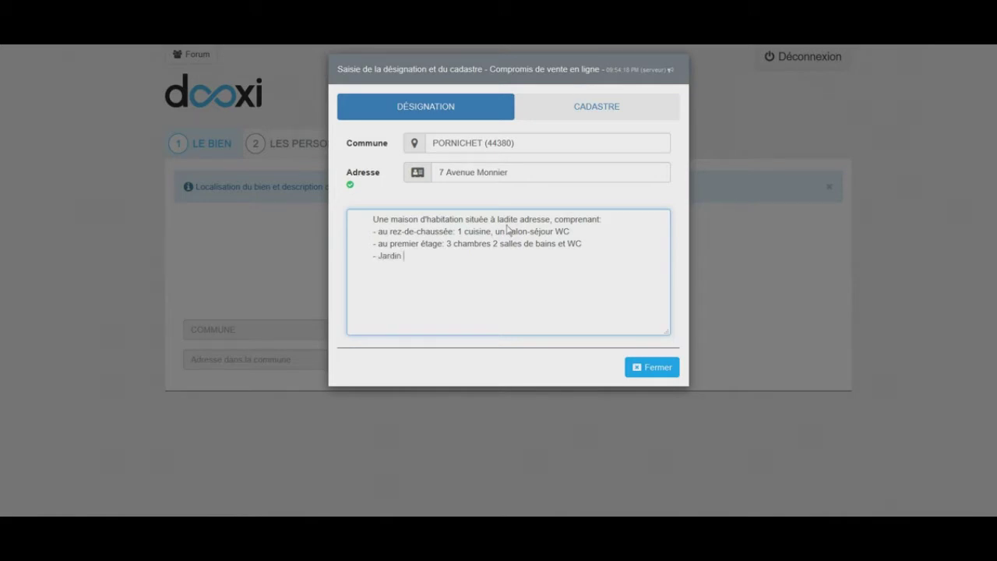
type("rage")
Record cadastral parcel AB 123 with 654 ca and close the property details form
left_click(592, 109)
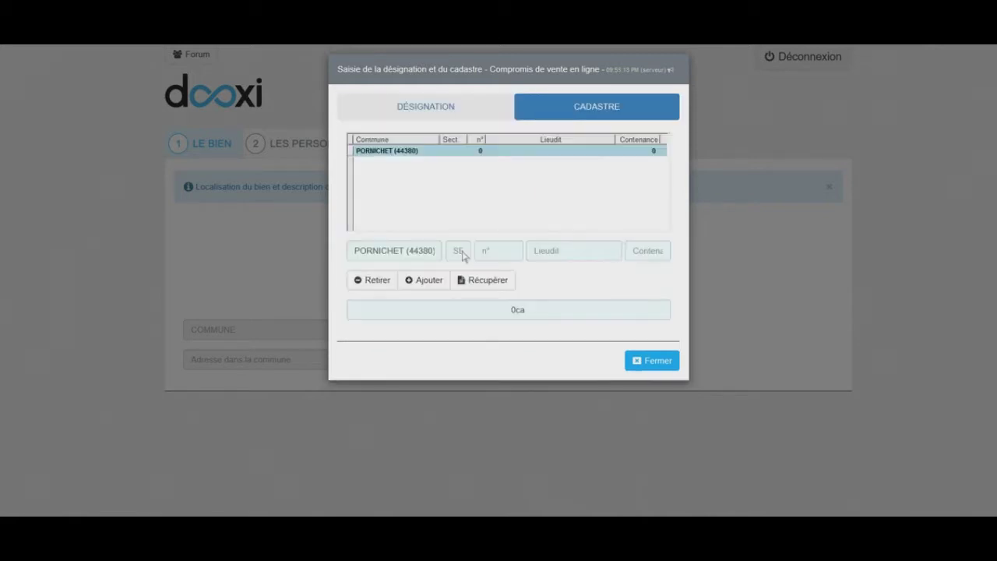
left_click(462, 252)
key("Tab")
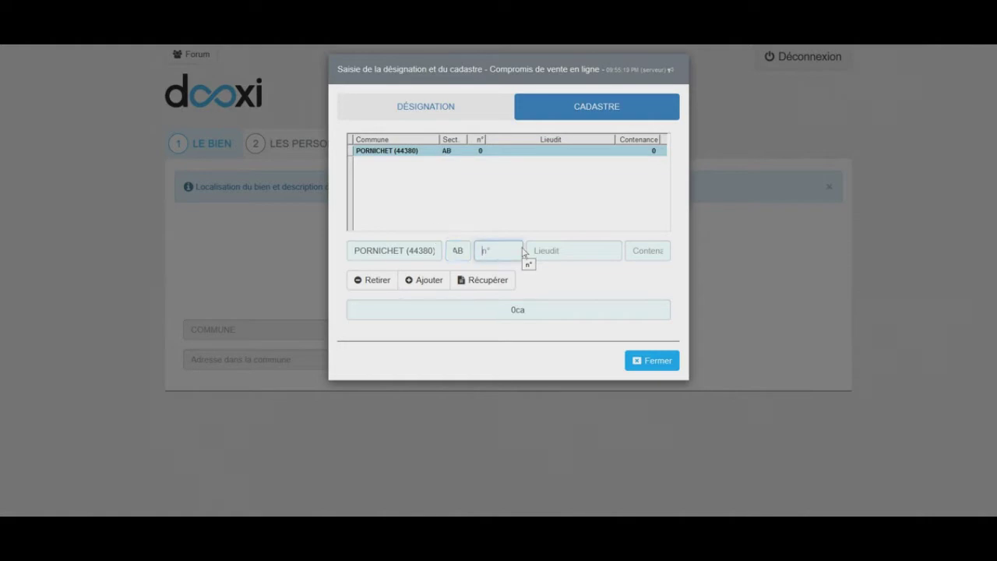
left_click(648, 251)
type("6")
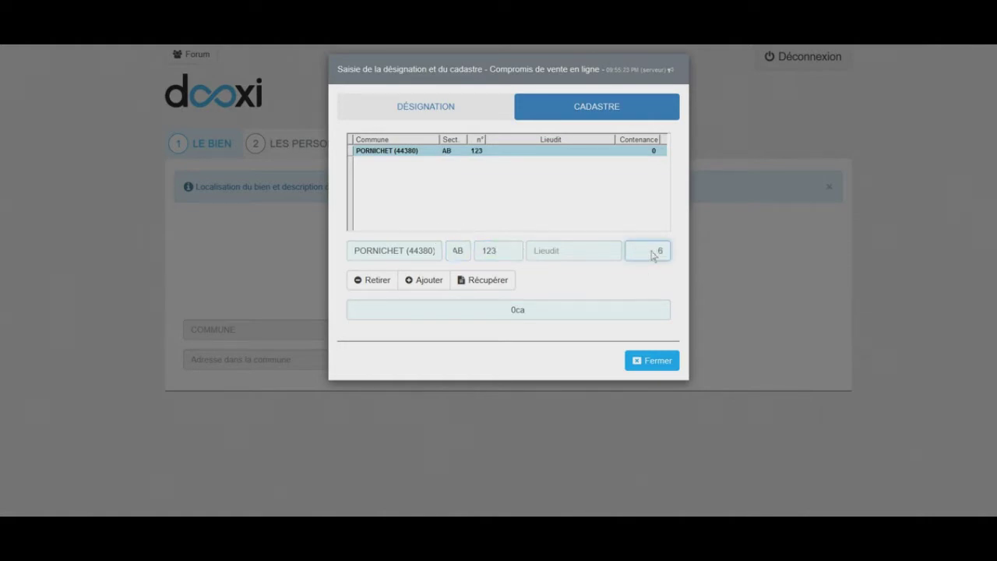
type("54")
key("Tab")
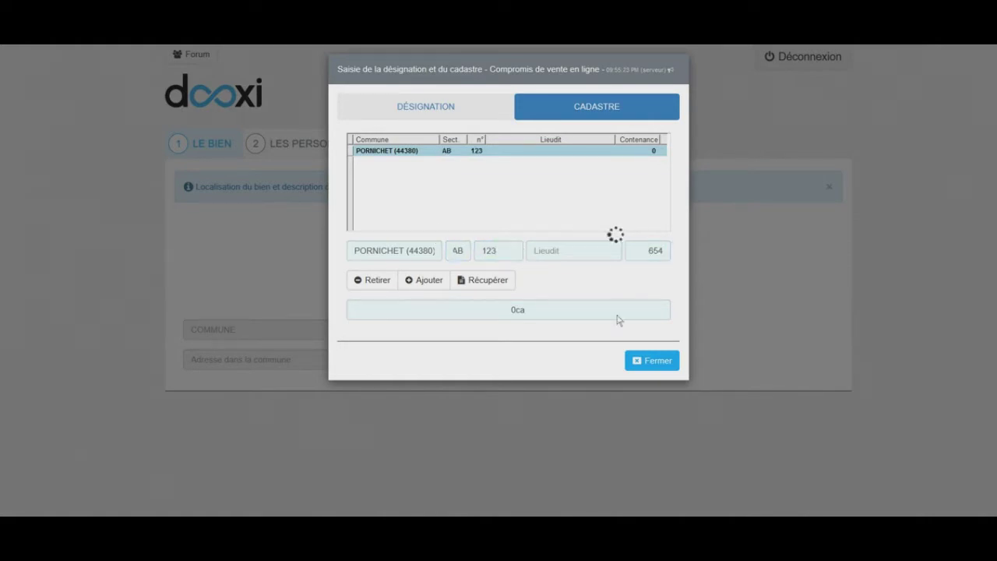
left_click(653, 362)
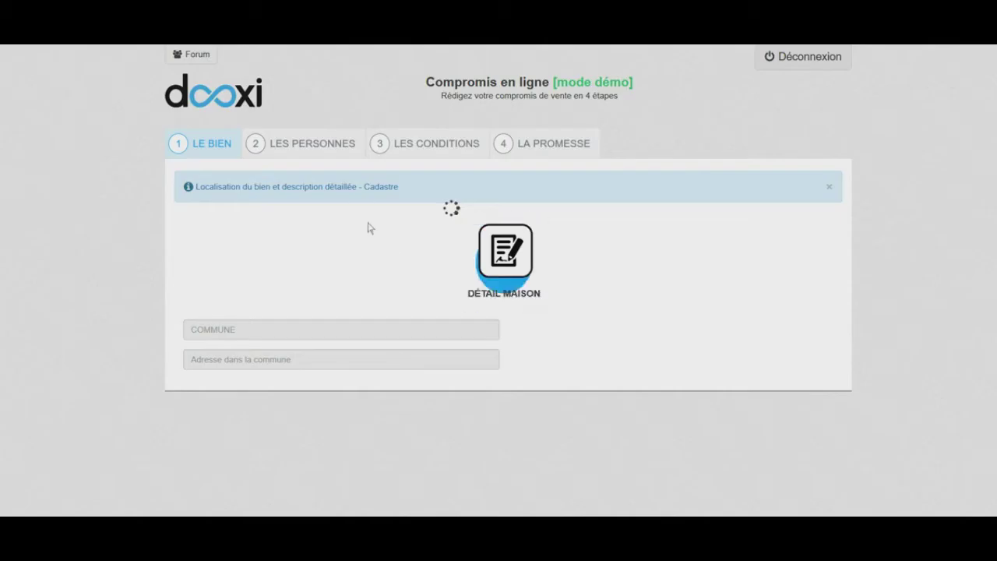
left_click(307, 151)
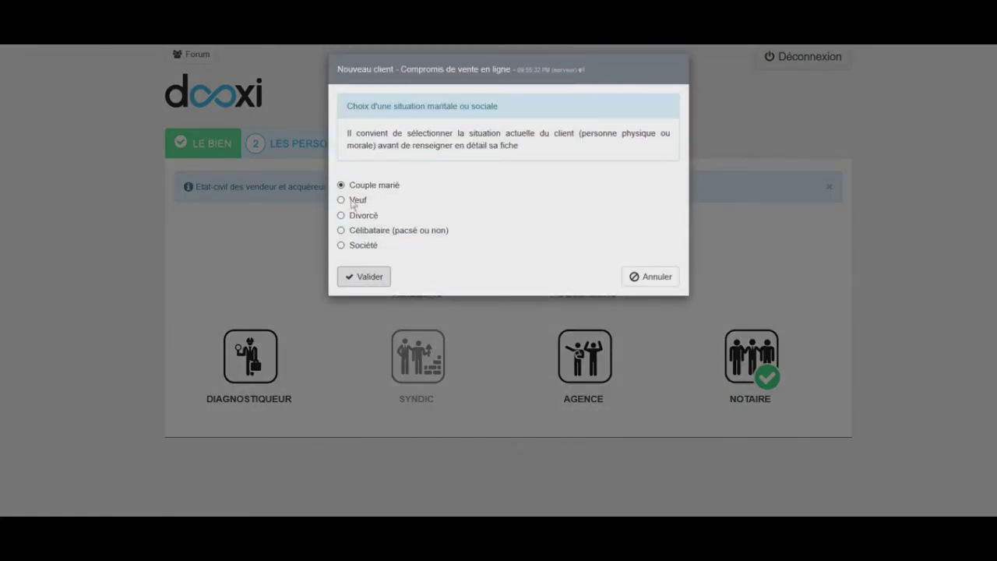
Mark the seller as single and enter his birth surname, first name and profession
left_click(342, 229)
left_click(368, 278)
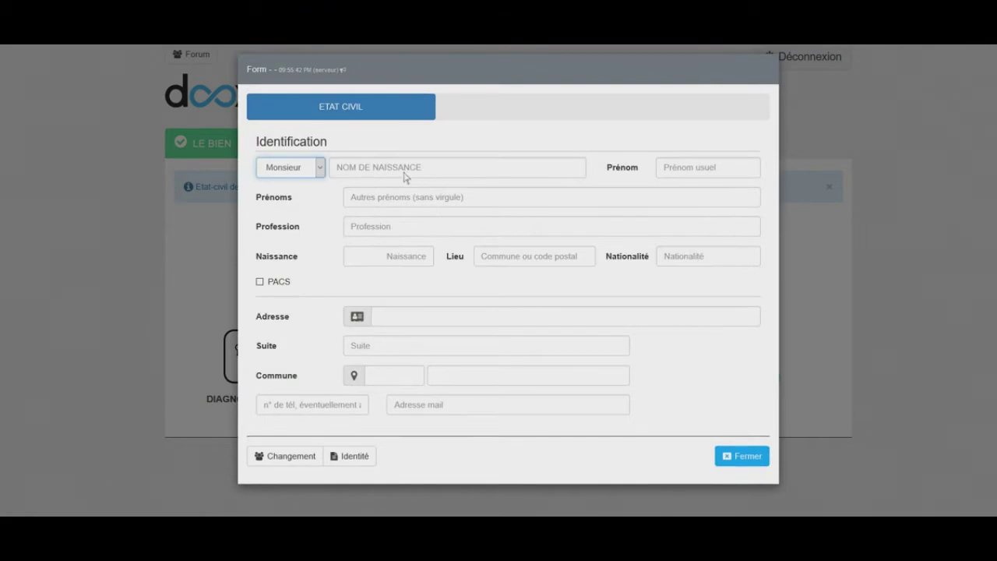
left_click(403, 168)
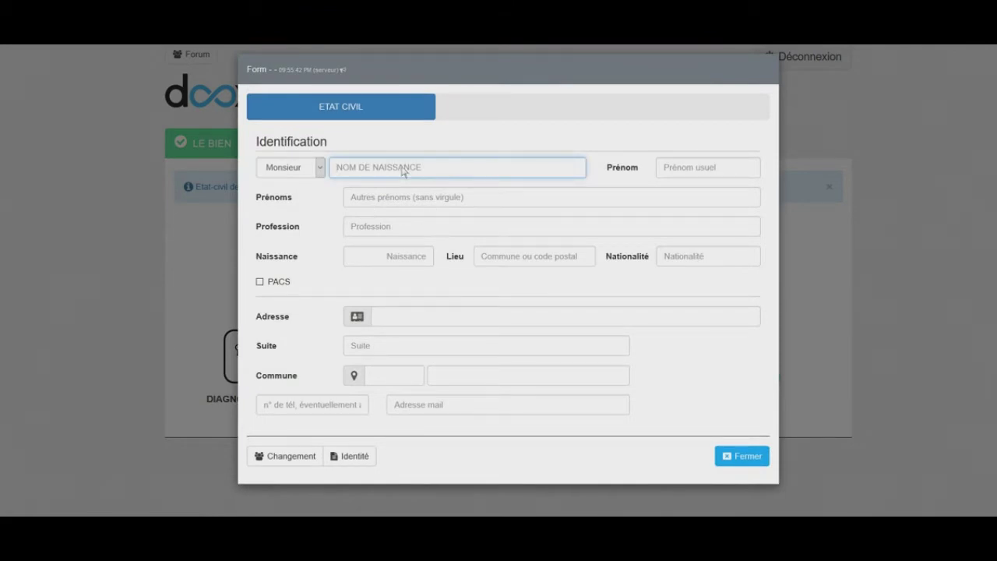
type("DUPONT")
key("Tab")
type("P")
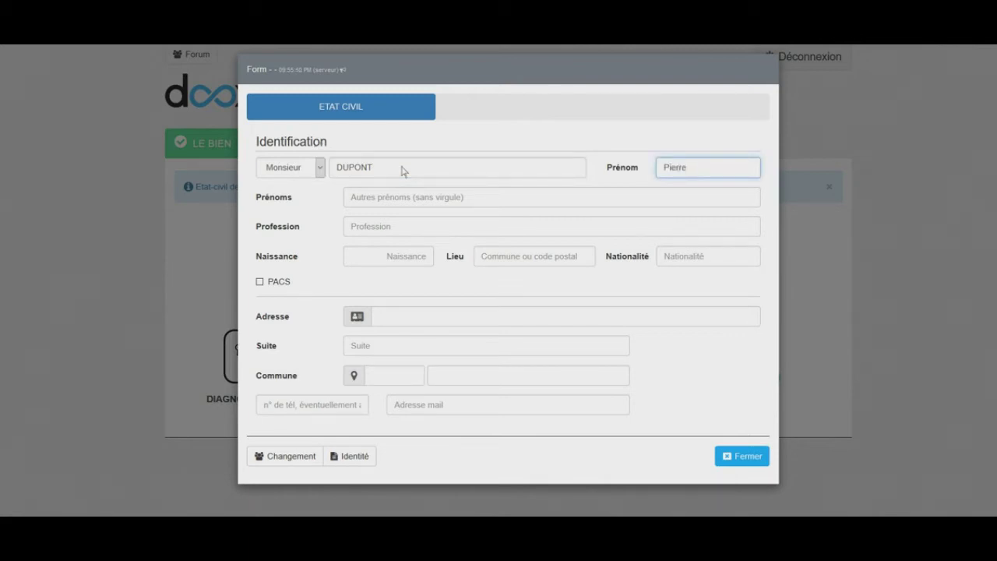
key("Tab")
key("Tab")
type("G")
key("Tab")
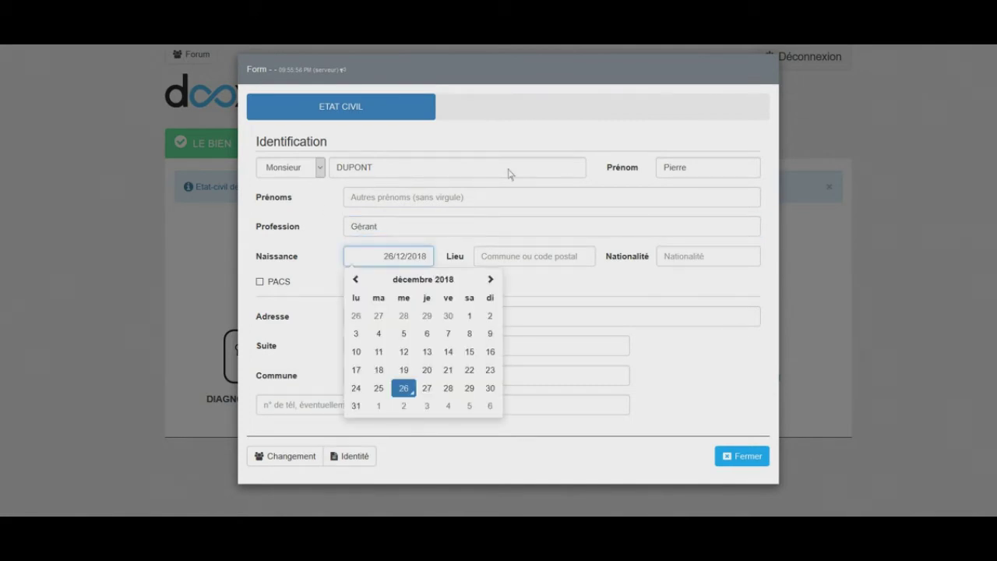
left_click(419, 279)
left_click(377, 282)
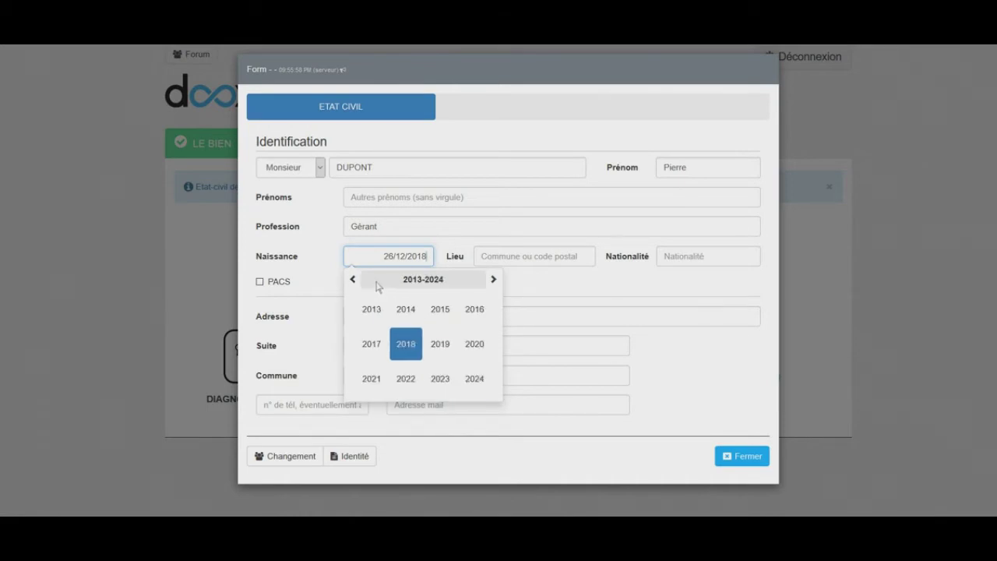
left_click(352, 281)
left_click(352, 281)
left_click(352, 280)
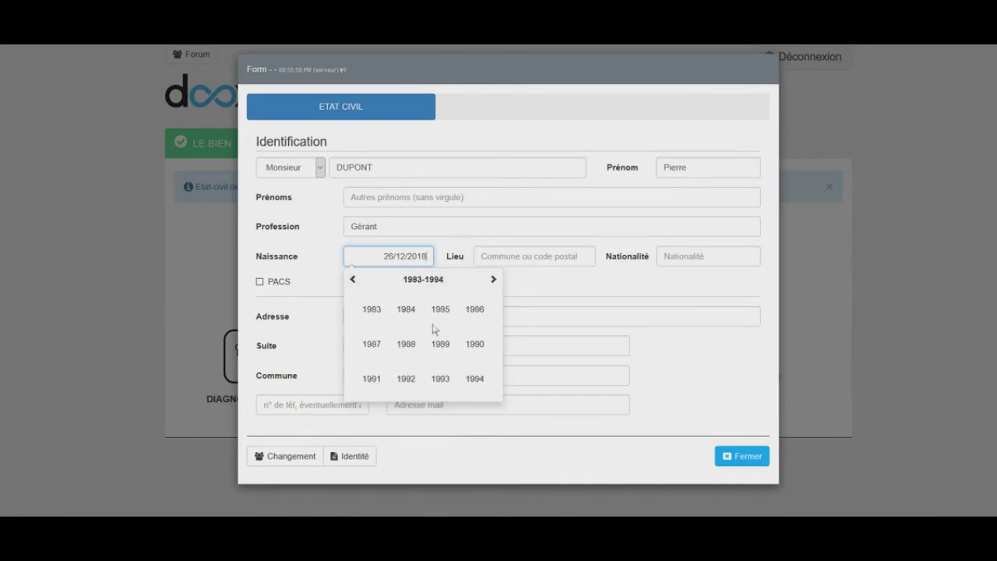
left_click(406, 344)
left_click(440, 343)
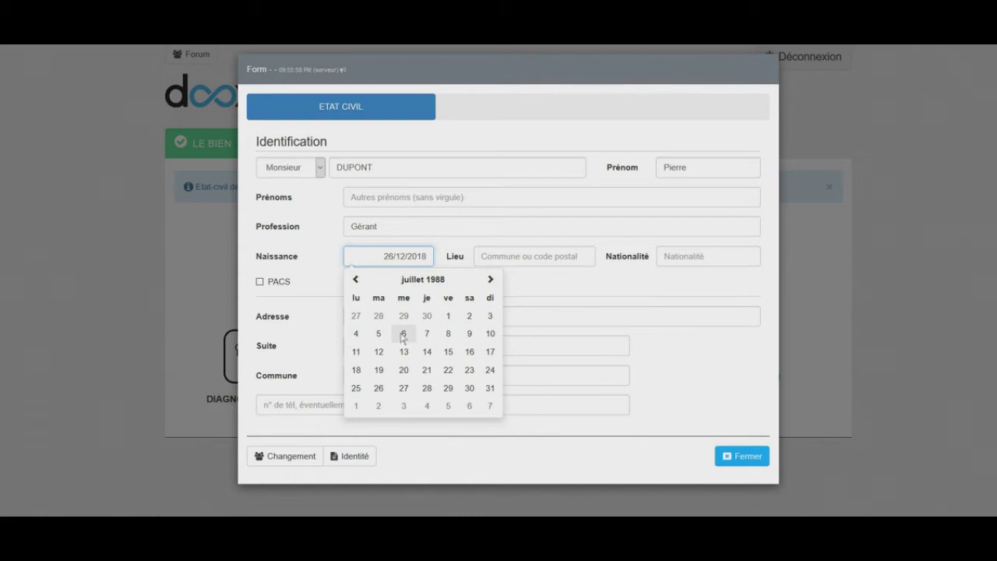
left_click(403, 334)
left_click(526, 257)
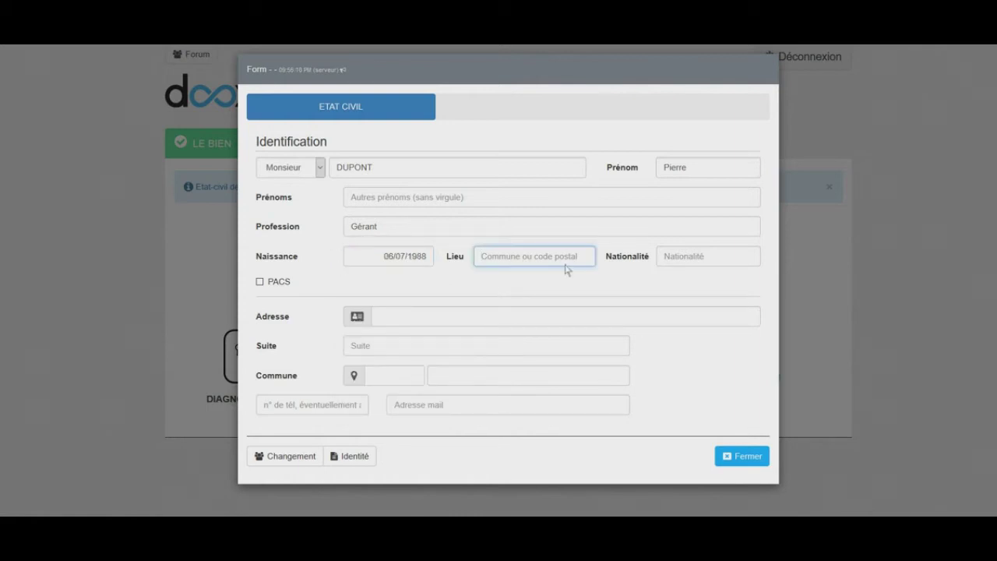
type("85")
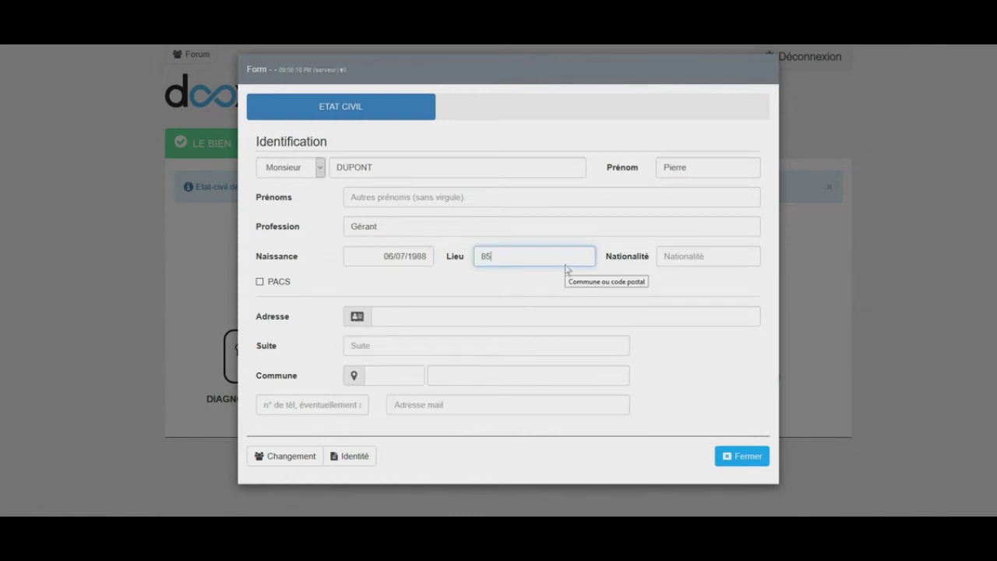
type("100")
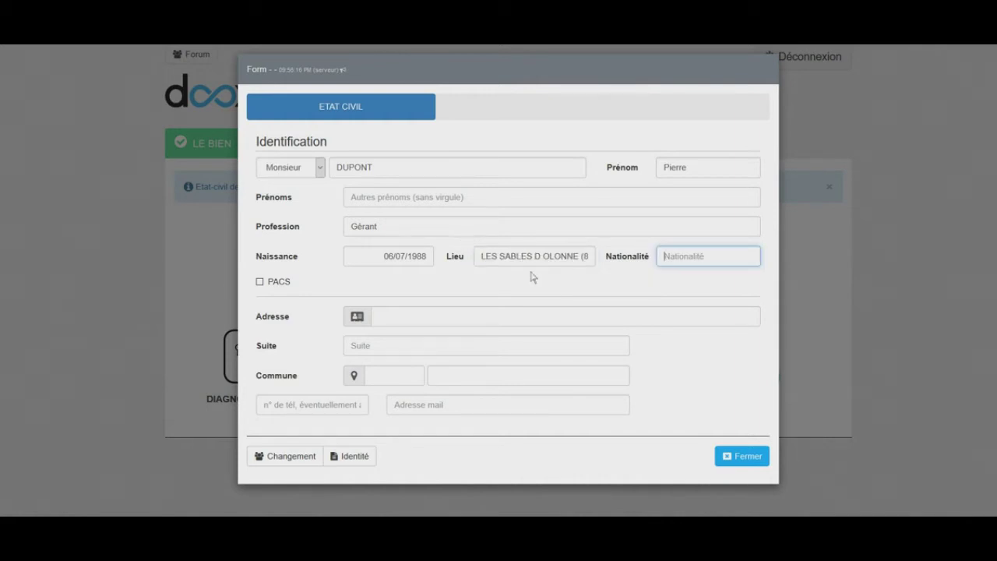
Enter the seller's street address with postcode 44600 and commune ST NAZAIRE
left_click(434, 319)
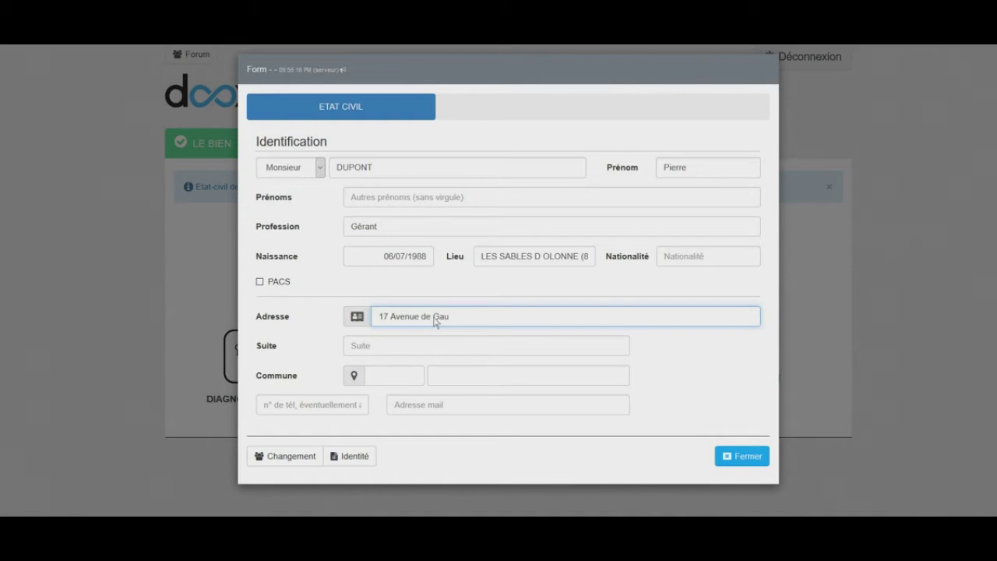
key("Tab")
key("Tab")
key("Tab")
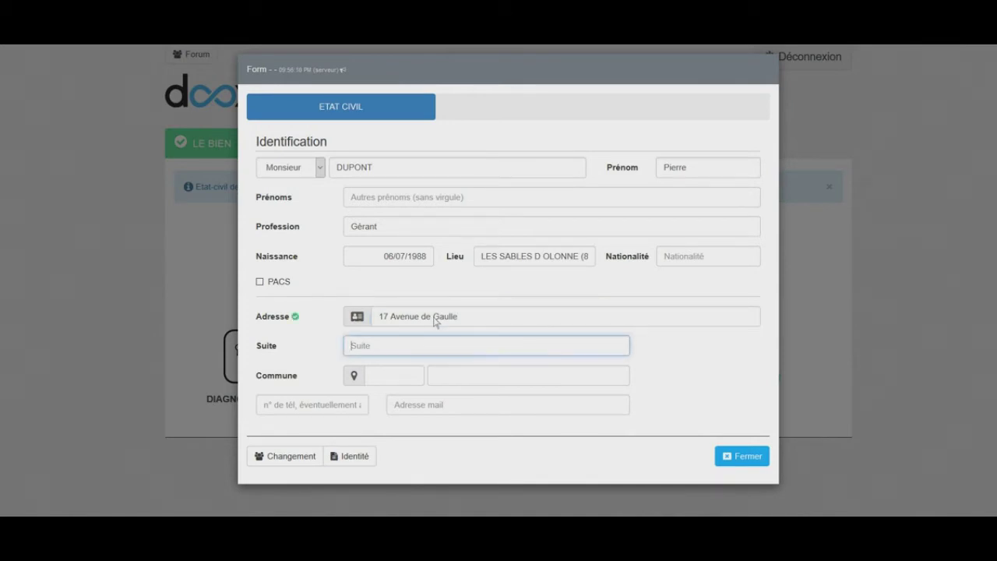
key("Tab")
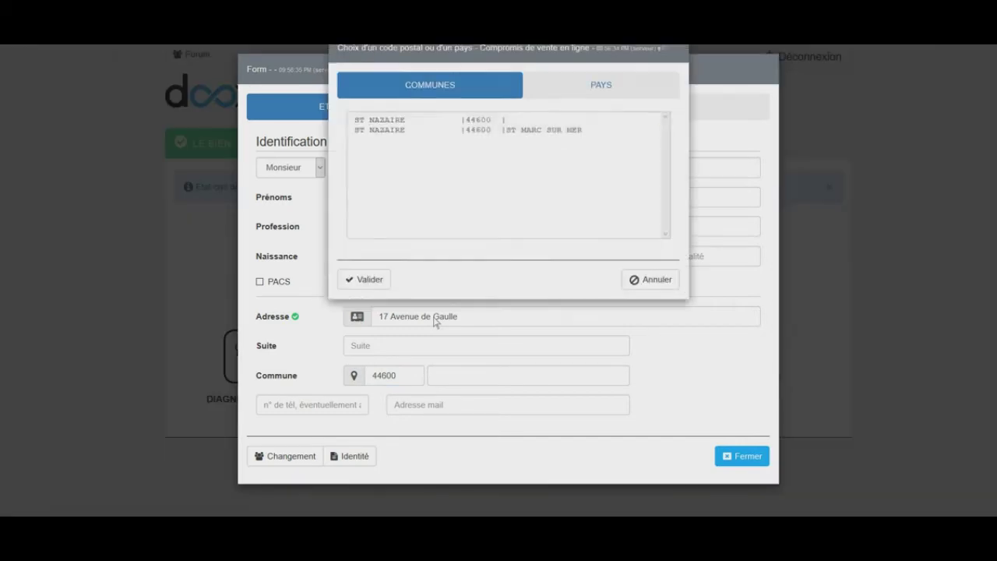
left_click(502, 143)
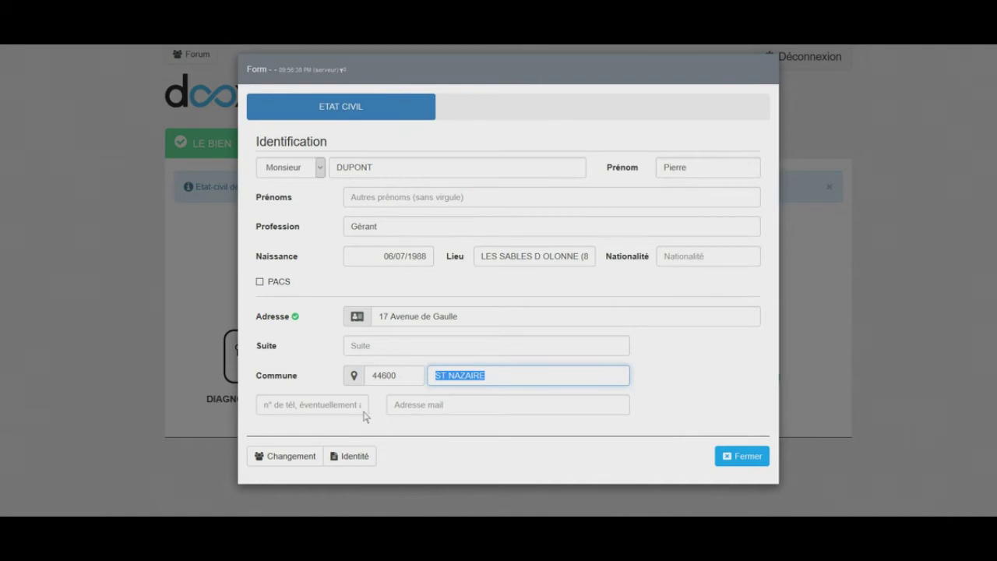
Add the seller's phone number and e-mail address, then close the civil-status form
left_click(363, 413)
type("01 ")
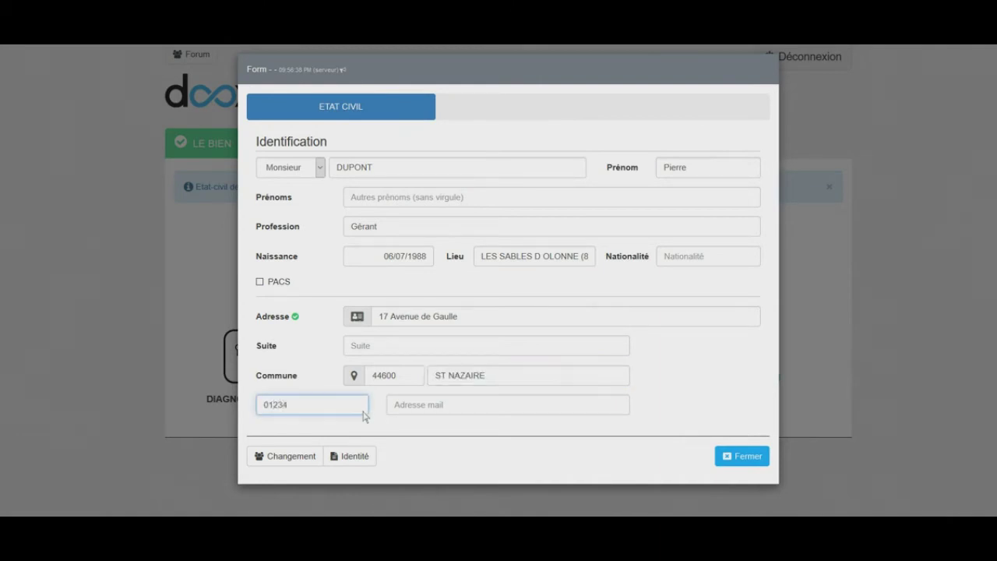
type("23 45 67 89")
left_click(433, 410)
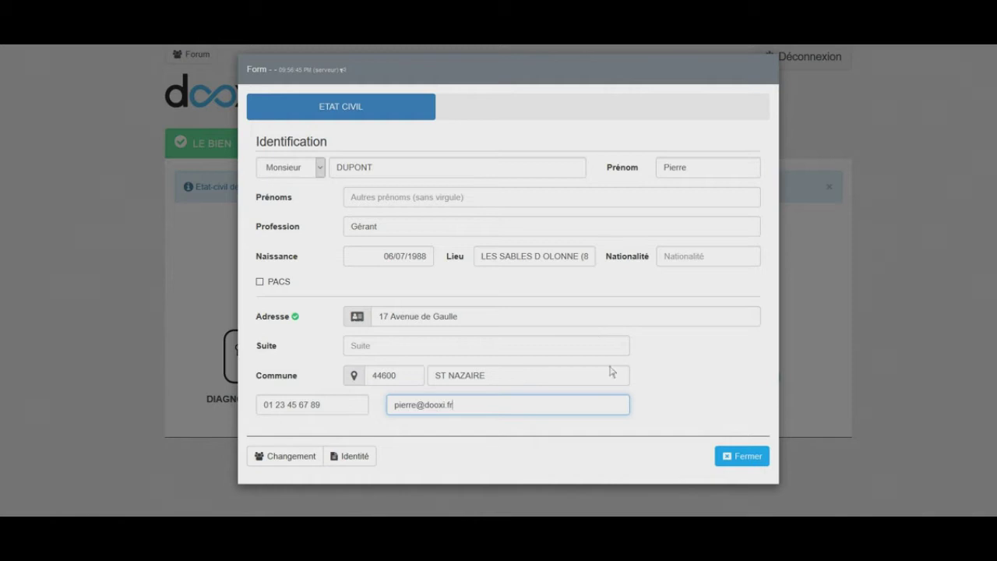
left_click(748, 458)
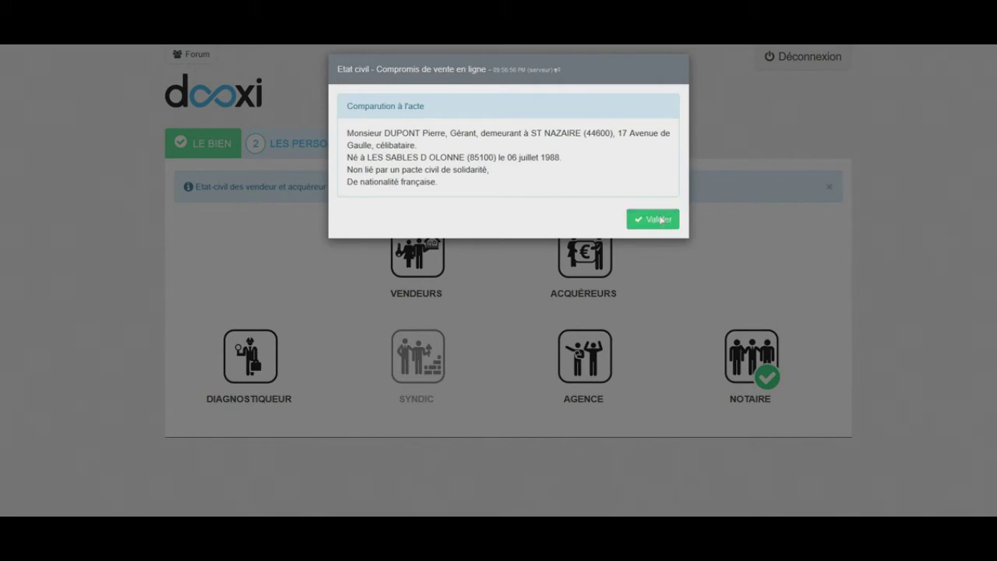
Open the buyers section and set the new client's marital status to widowed
left_click(660, 220)
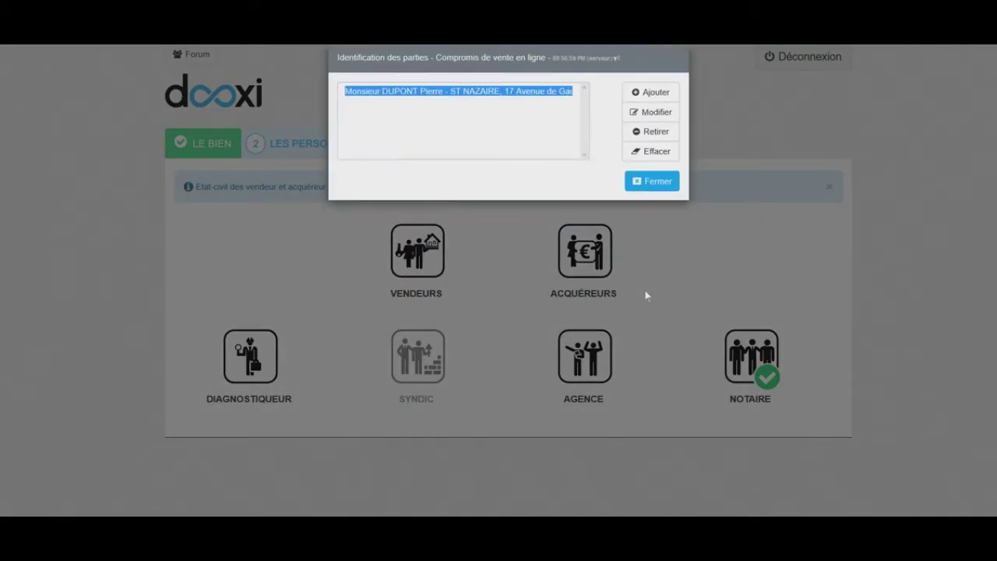
left_click(660, 201)
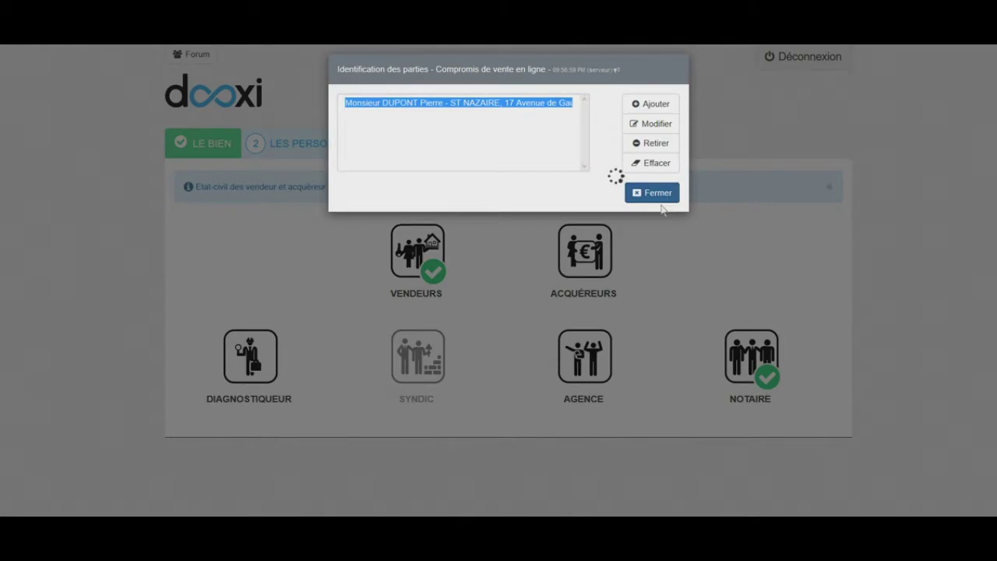
left_click(628, 278)
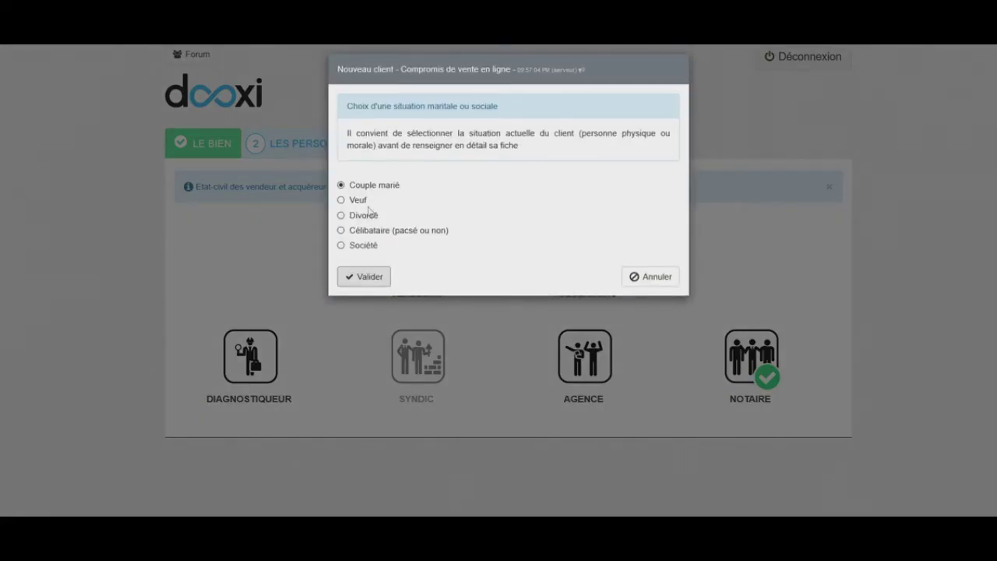
left_click(345, 200)
left_click(371, 282)
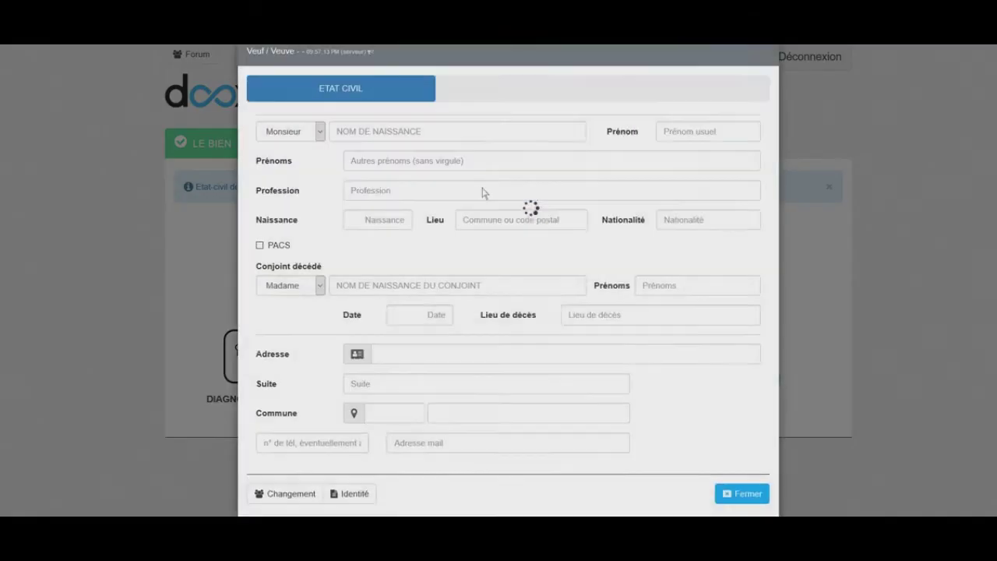
Enter the widower's surname, first name and profession
type("MARTIN")
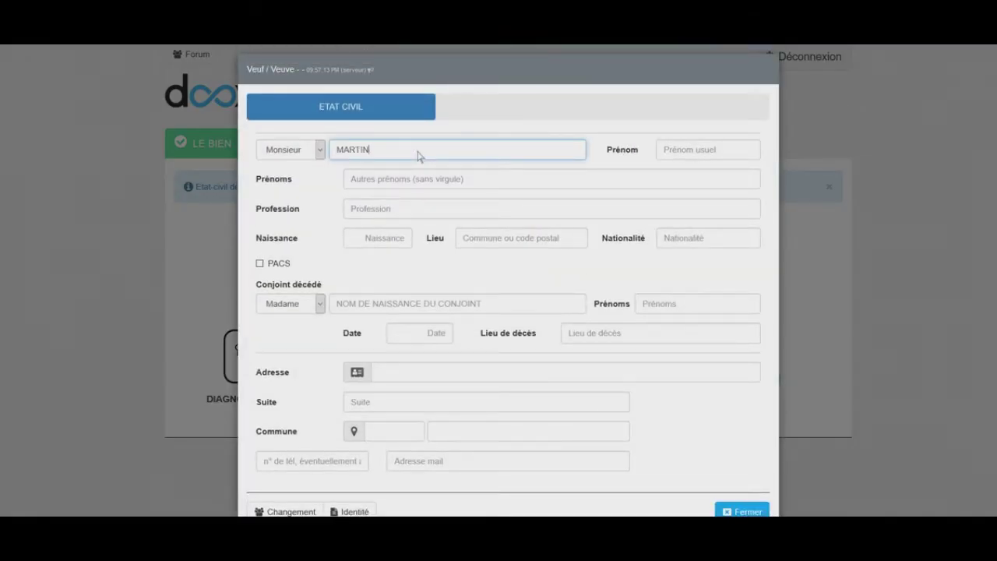
key("Tab")
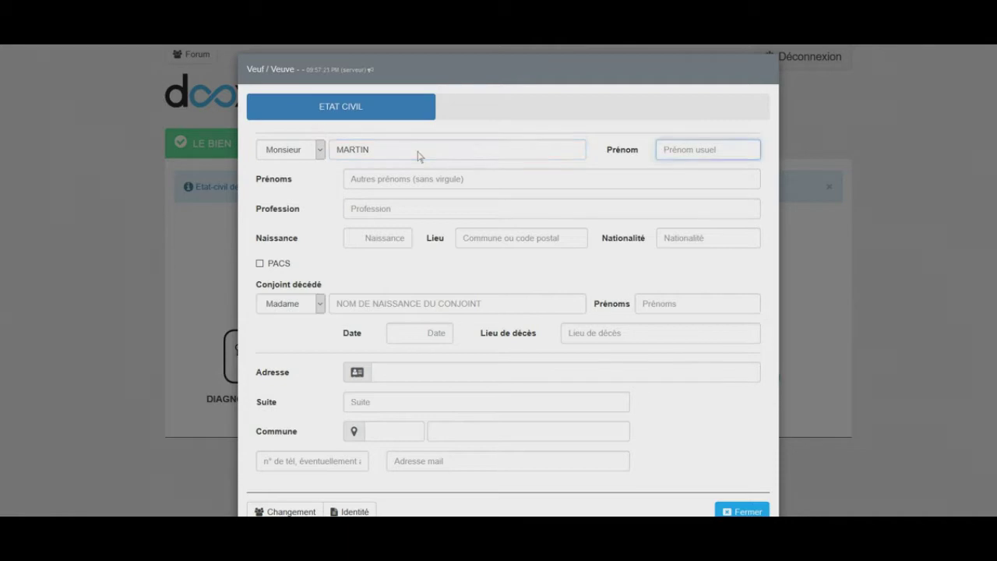
type("Jea")
key("Tab")
key("Tab")
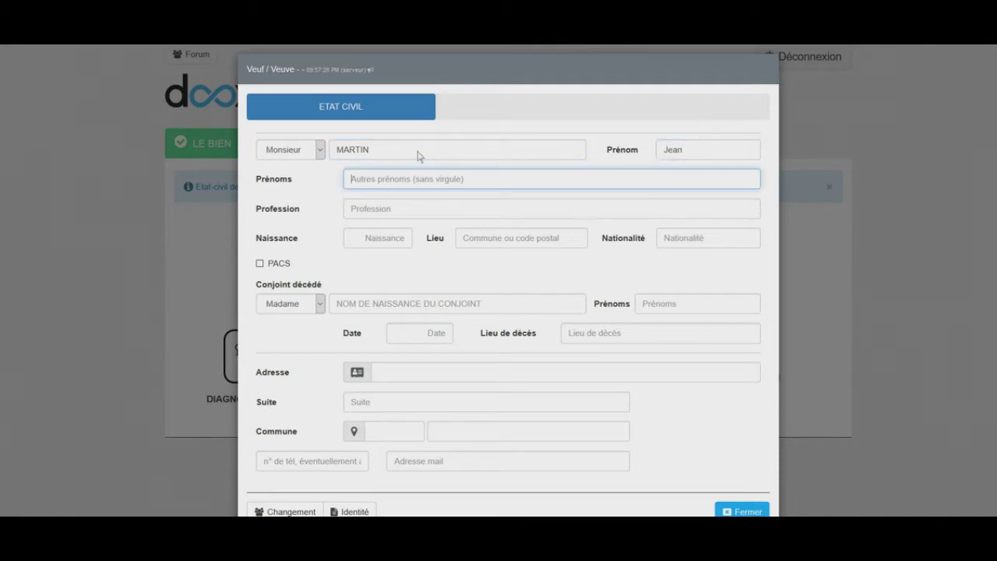
type("Retraité")
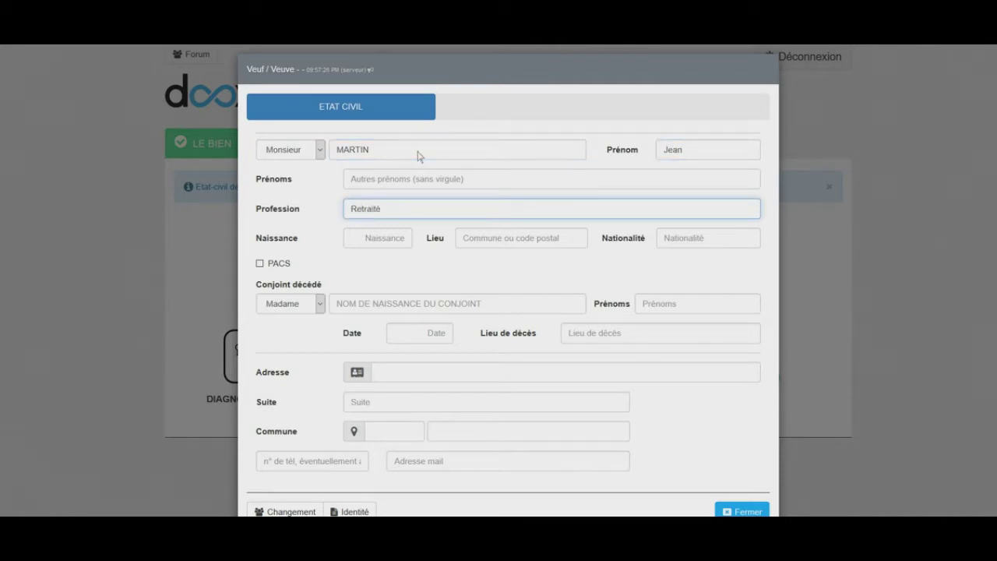
key("Tab")
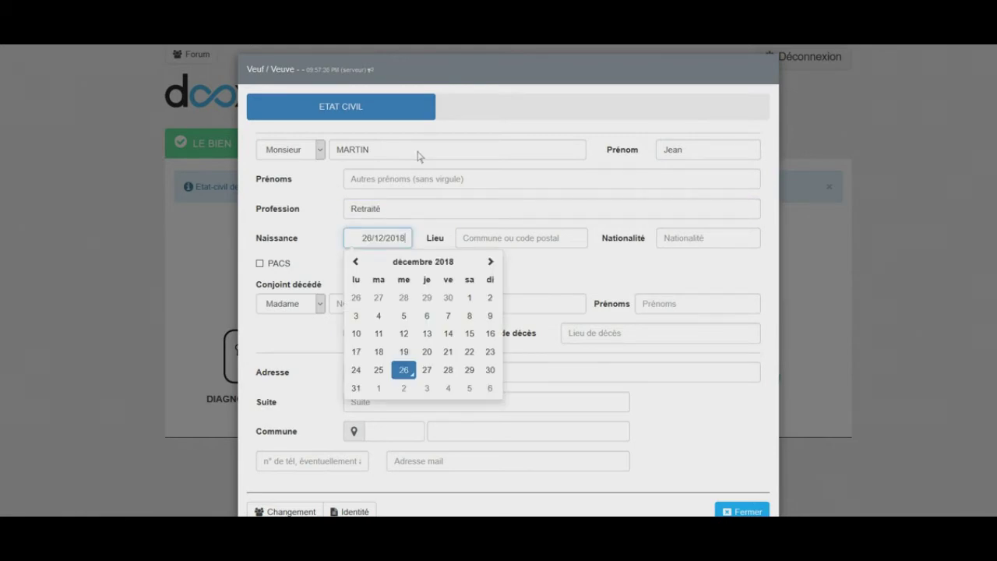
left_click(415, 263)
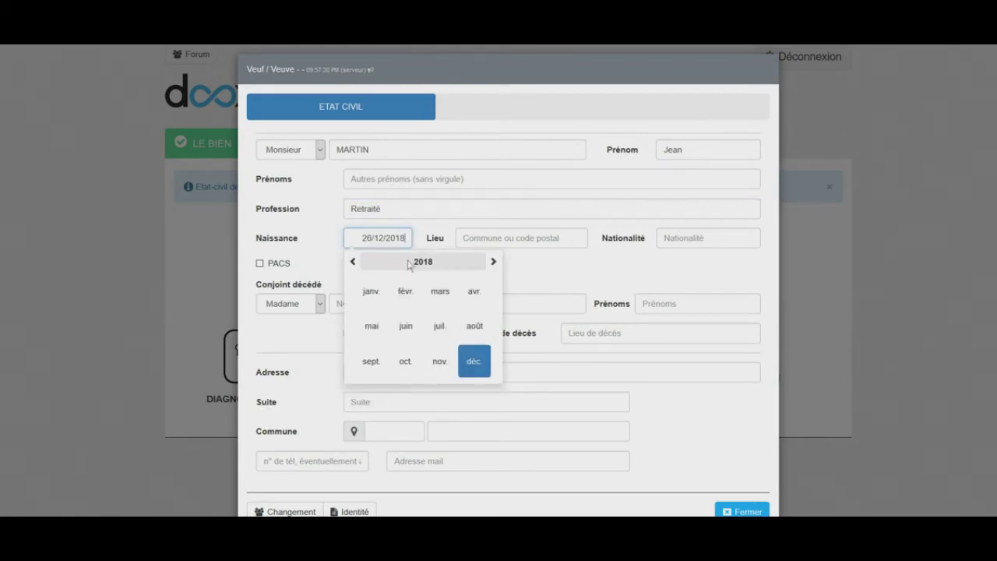
left_click(405, 263)
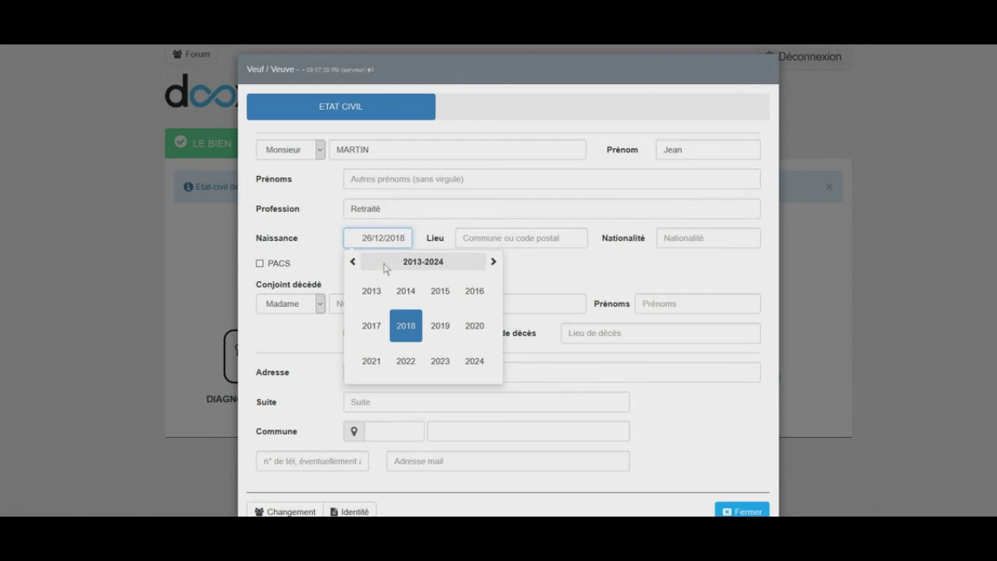
left_click(384, 268)
left_click(352, 261)
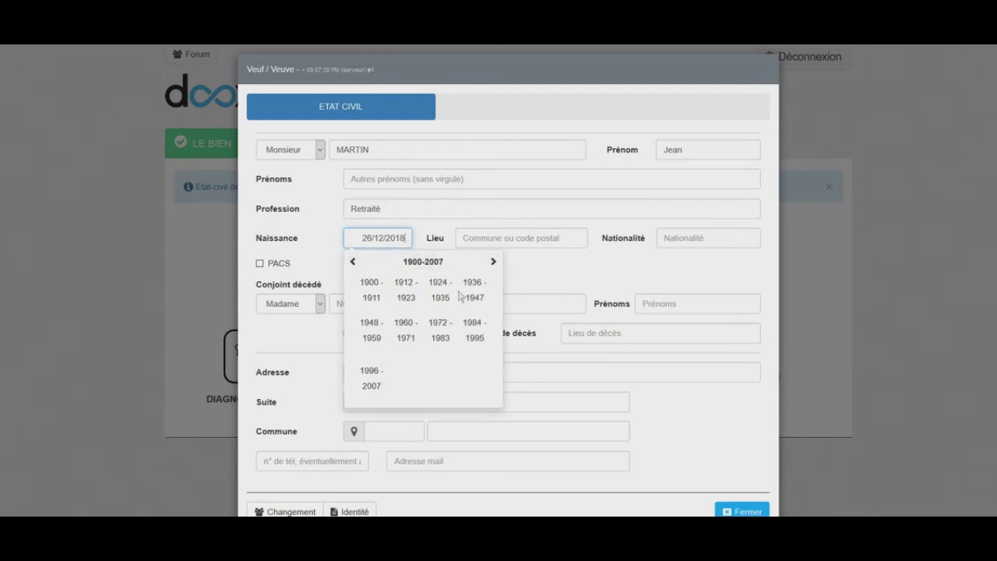
left_click(372, 330)
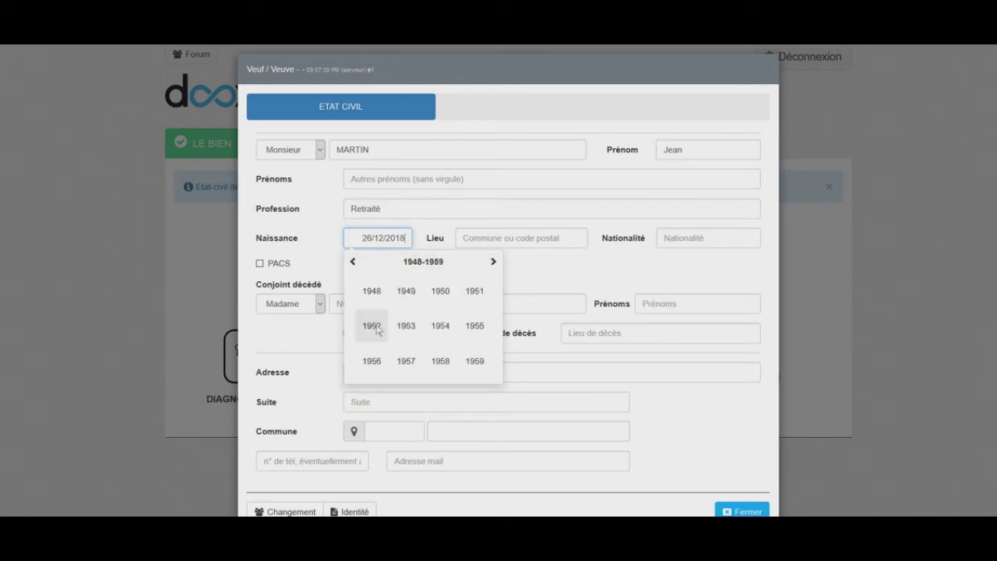
left_click(352, 262)
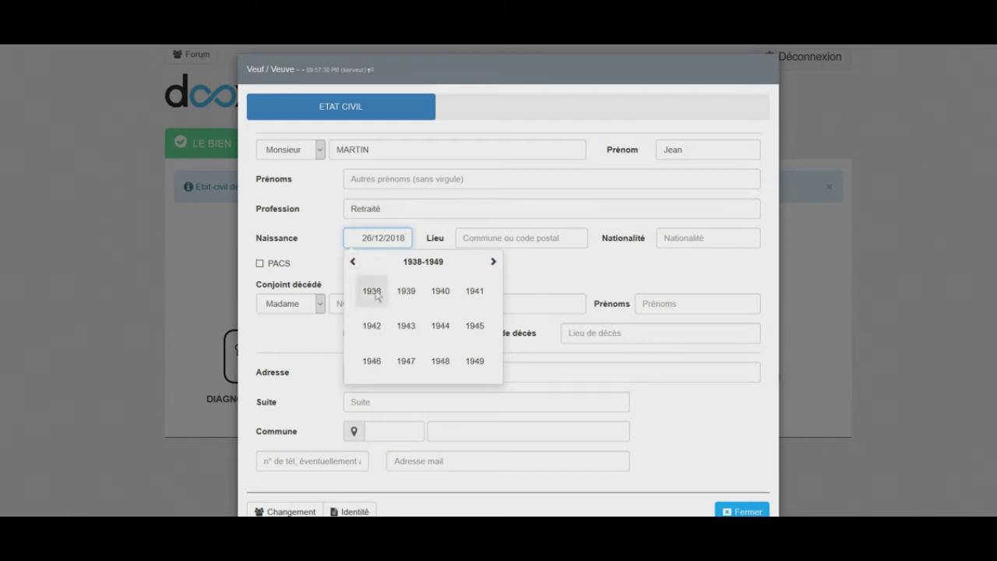
left_click(412, 303)
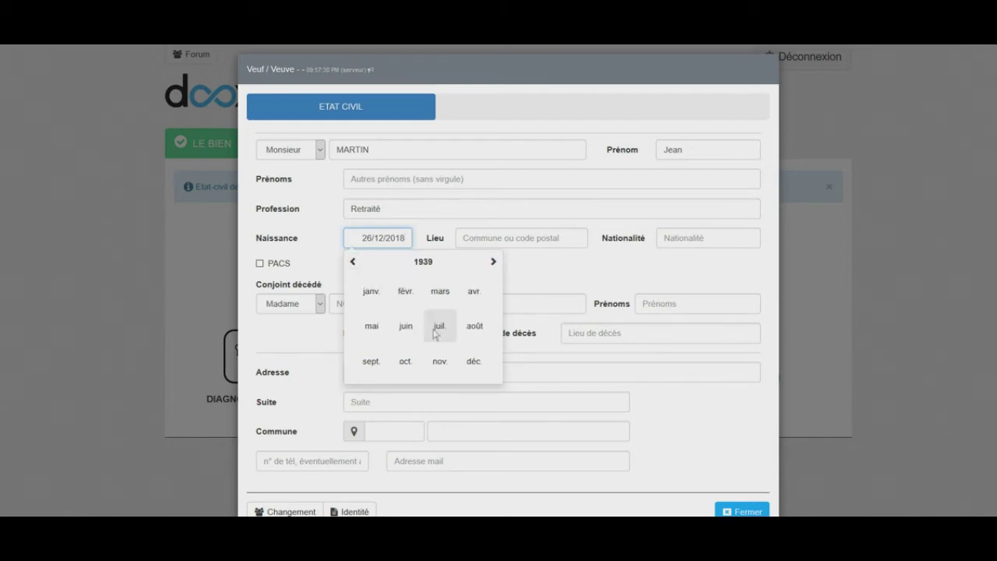
left_click(438, 331)
left_click(470, 352)
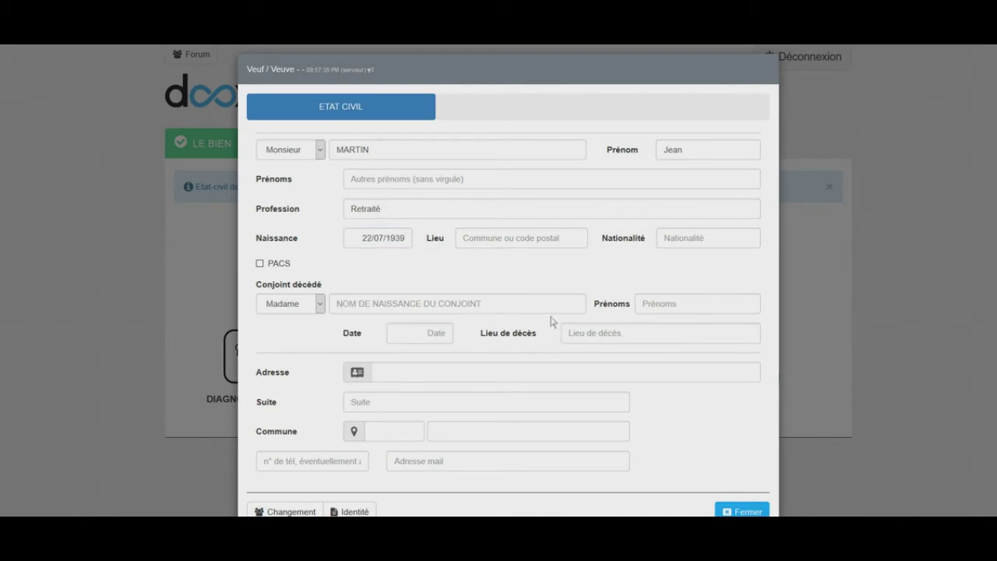
left_click(521, 237)
type("56100")
key("Tab")
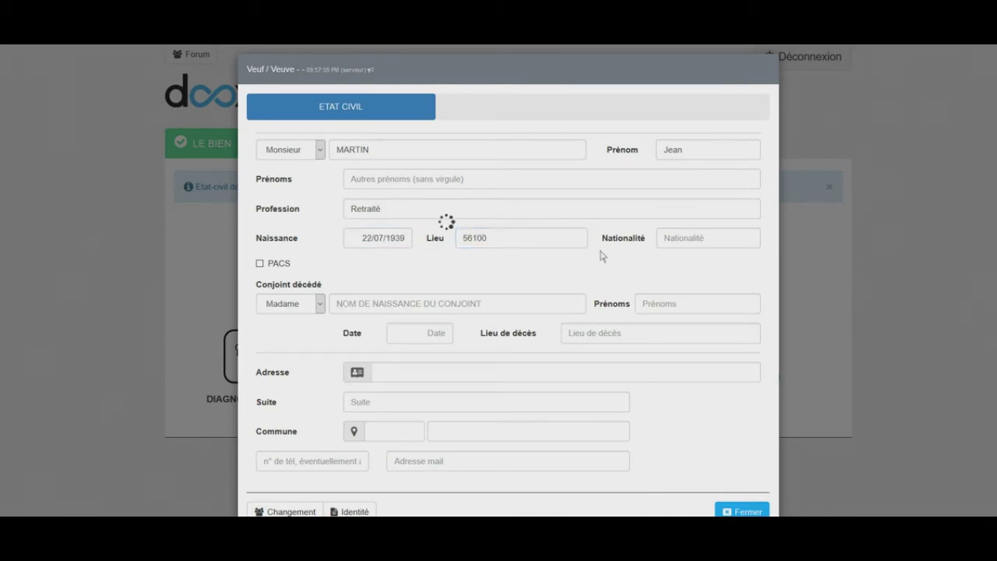
left_click(536, 291)
left_click(478, 310)
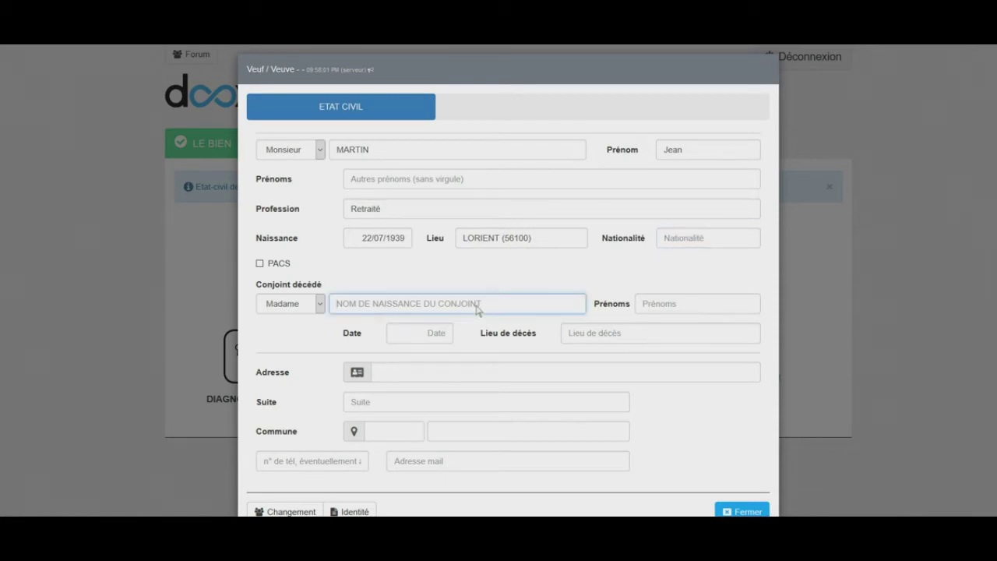
left_click(683, 312)
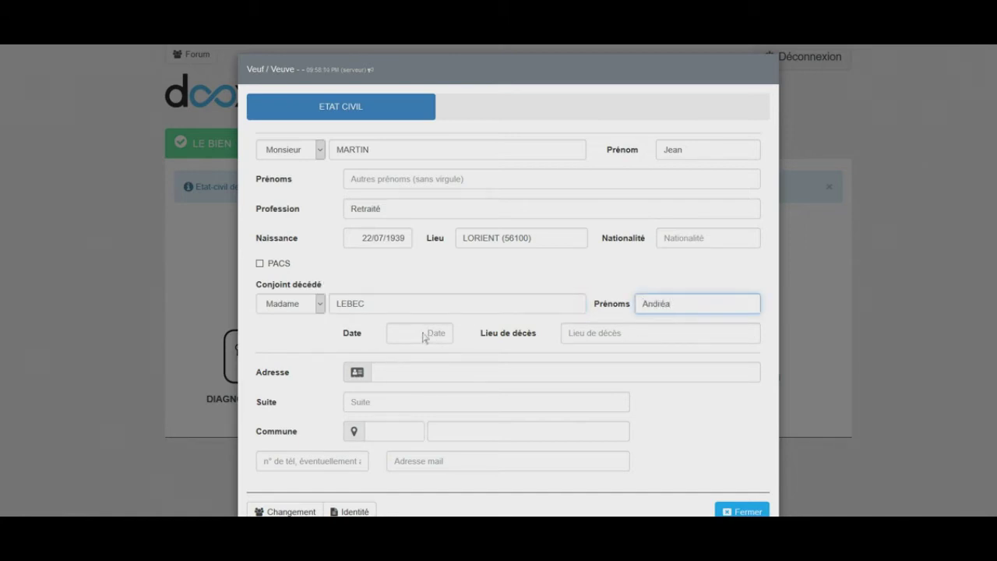
left_click(420, 338)
left_click(399, 356)
left_click(399, 356)
left_click(399, 356)
left_click(449, 428)
left_click(597, 336)
type("HENNEBONT")
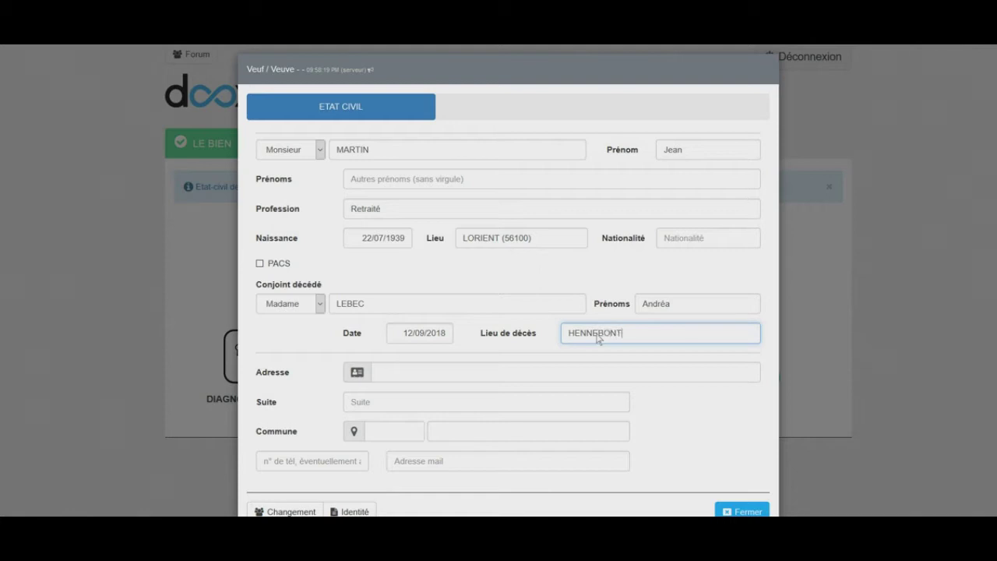
left_click(469, 379)
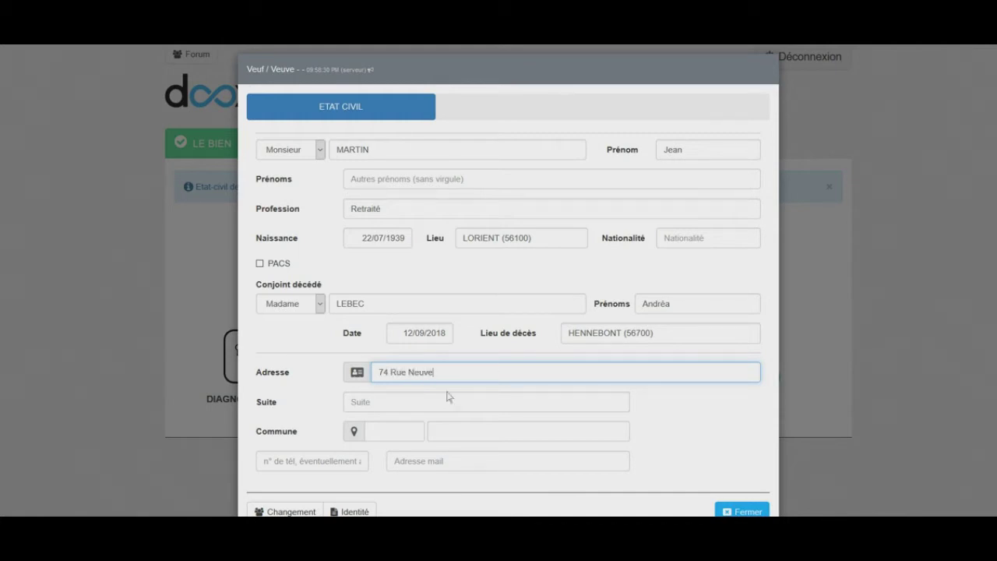
Set the commune to PLOUAY (56240), add phone and e-mail, and close the form
left_click(405, 434)
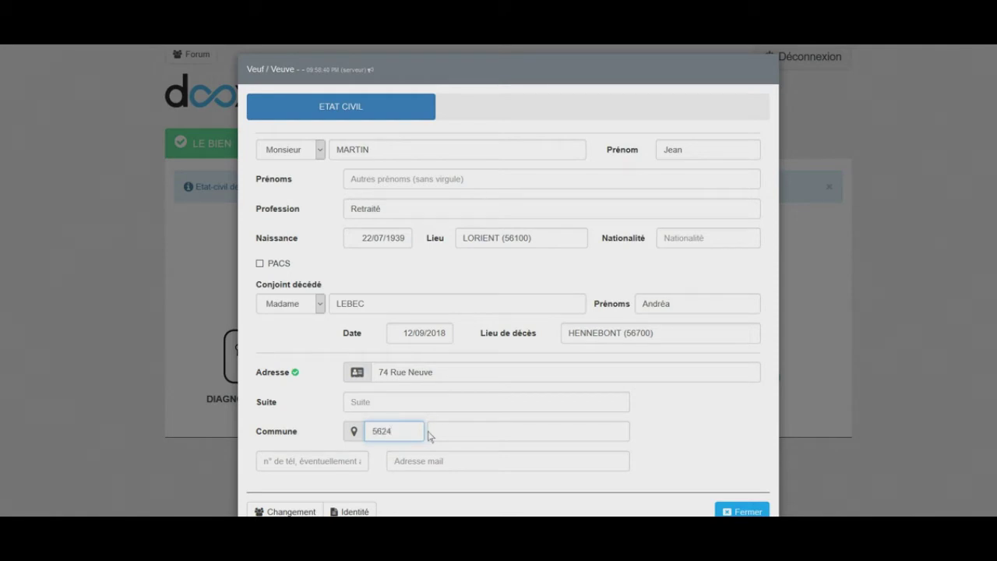
left_click(430, 436)
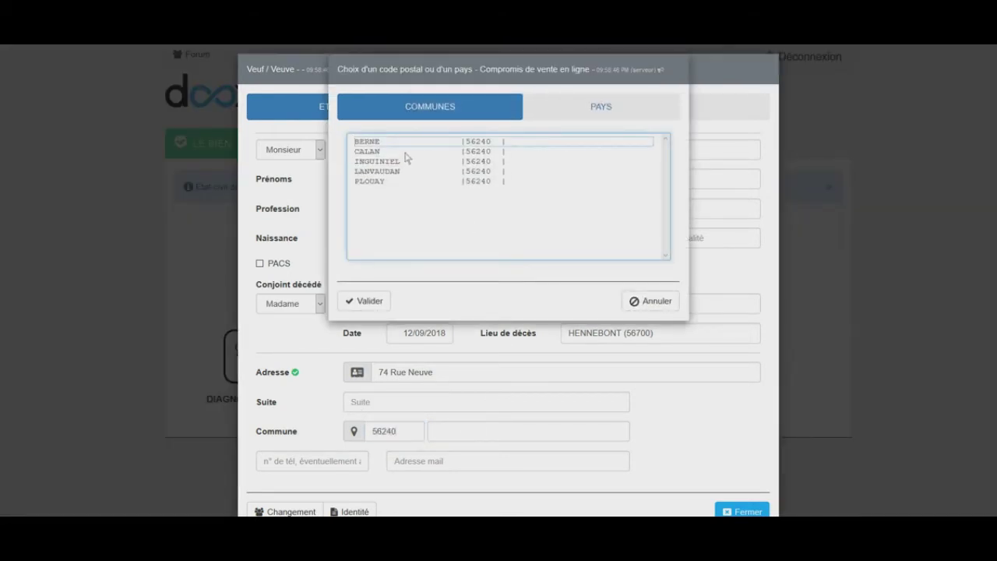
double_click(403, 182)
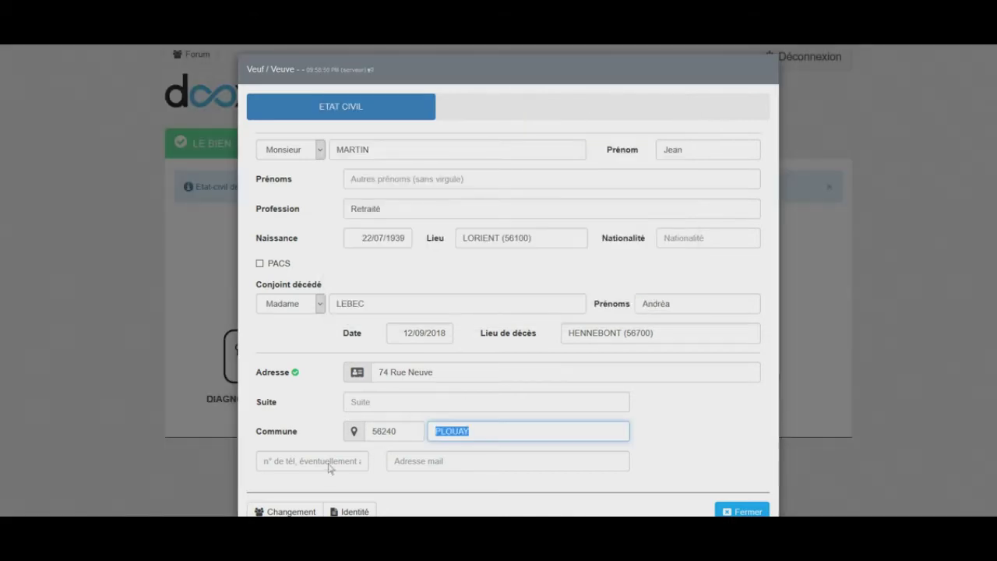
left_click(328, 468)
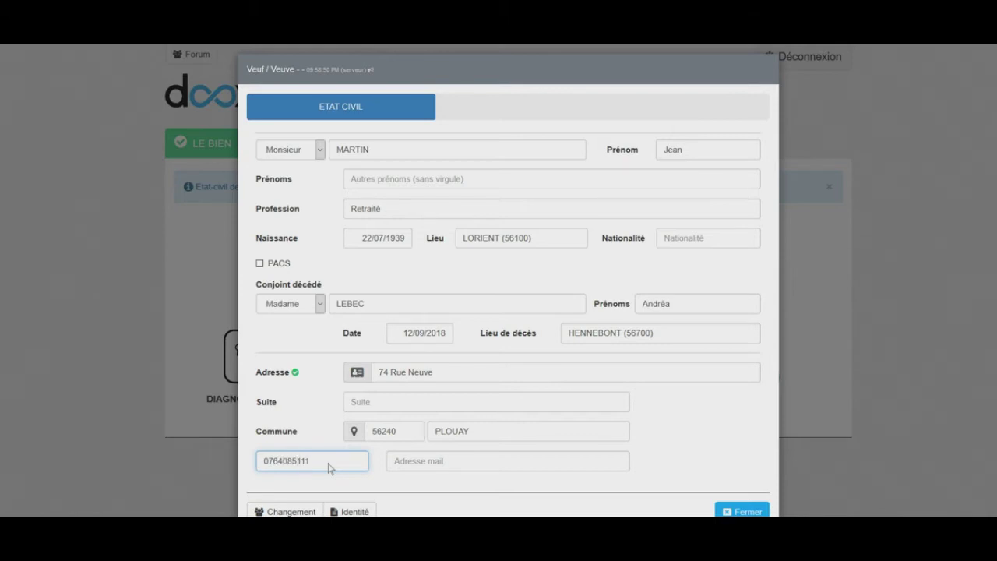
key("Tab")
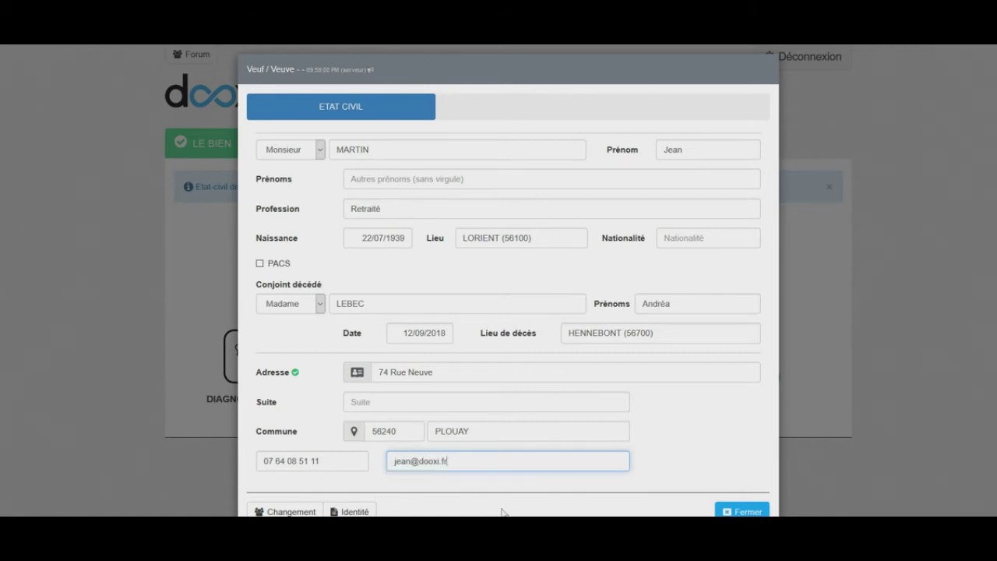
left_click(744, 512)
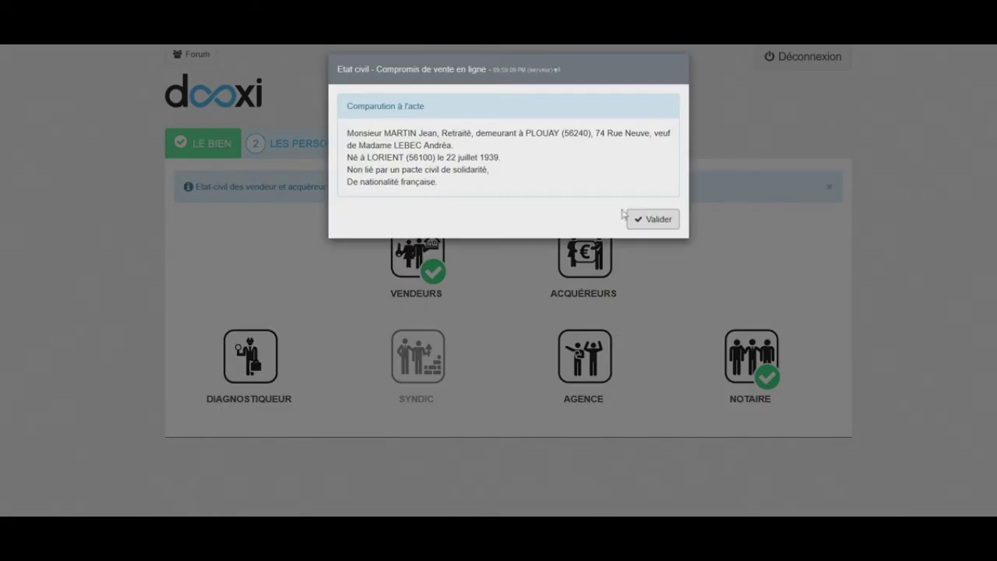
Approve the seller's summary and set the notary's Conseil de to 'conseil des deux'
left_click(633, 219)
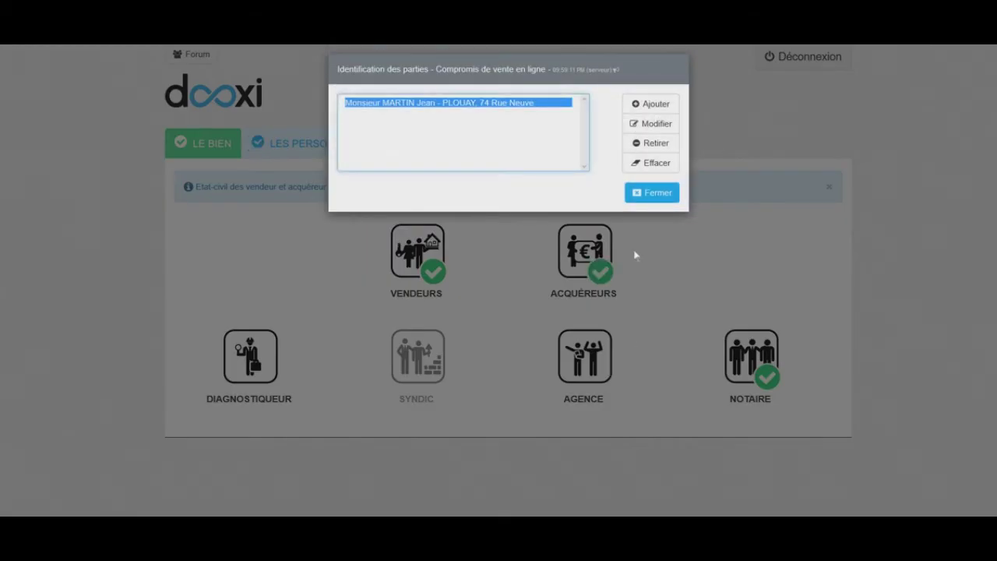
left_click(639, 196)
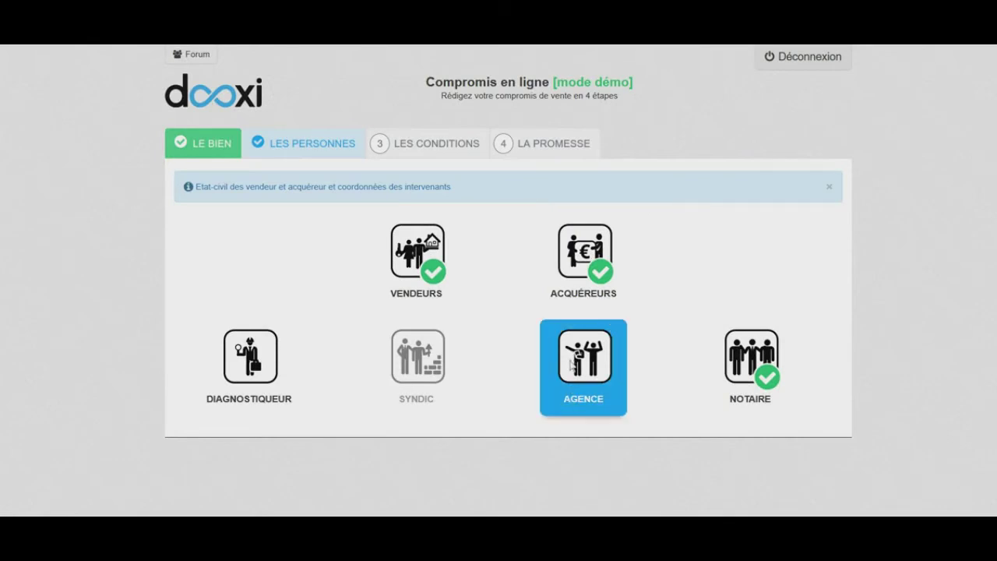
left_click(753, 366)
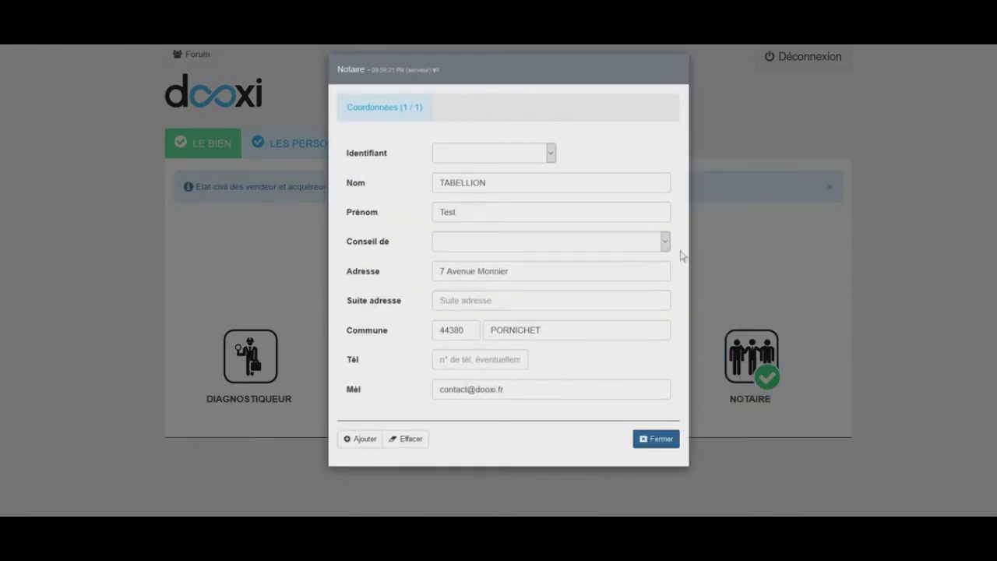
left_click(666, 242)
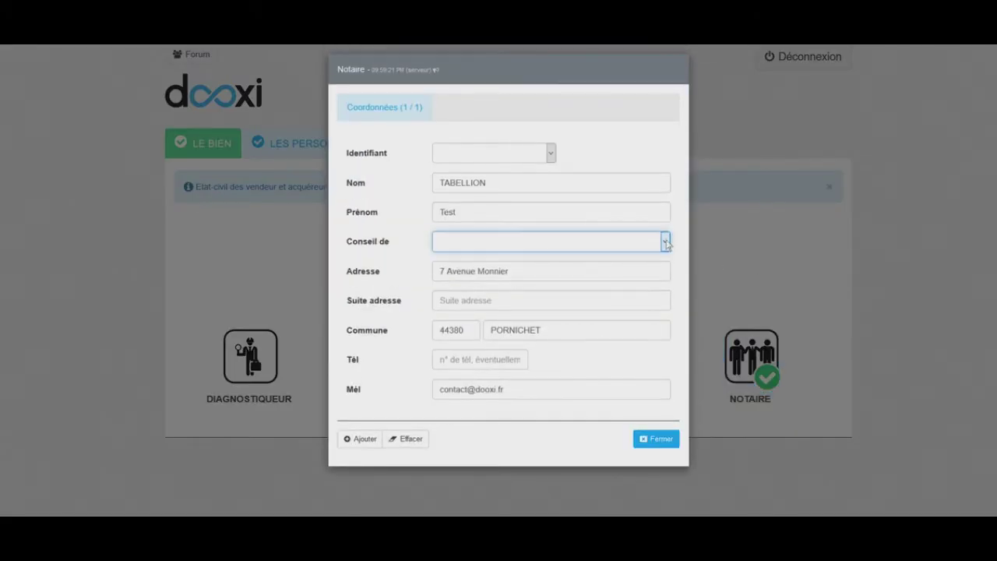
left_click(596, 246)
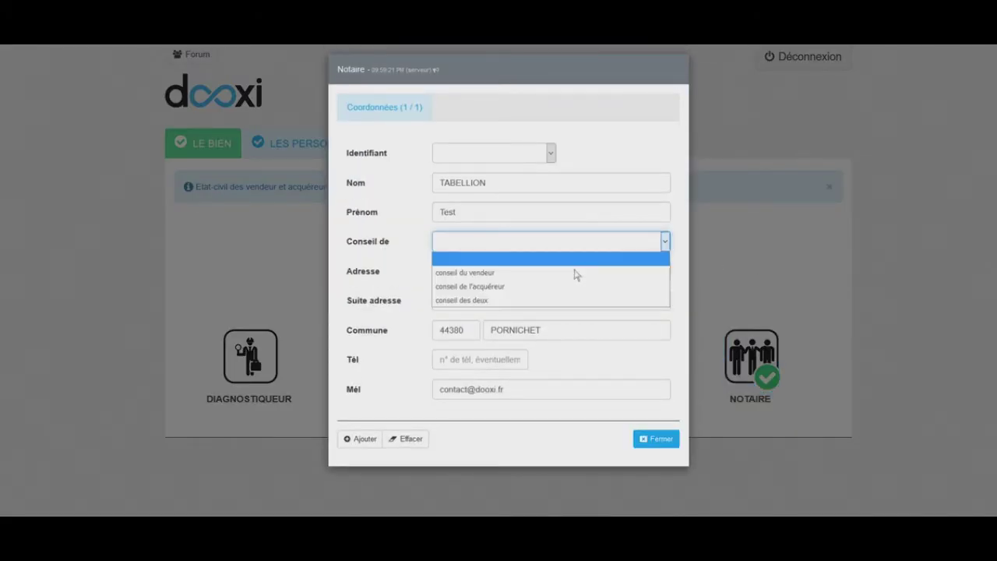
left_click(548, 302)
left_click(658, 440)
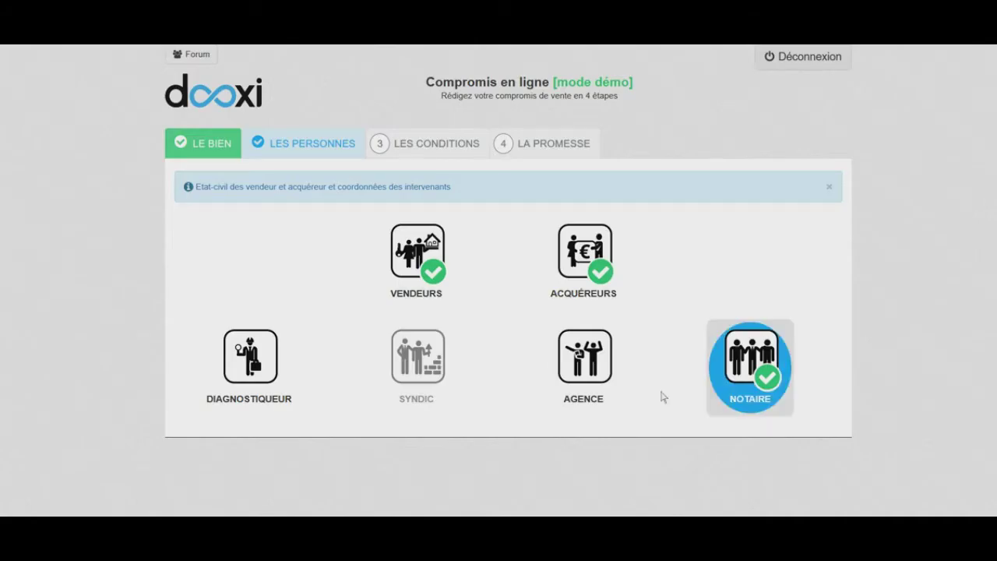
left_click(412, 150)
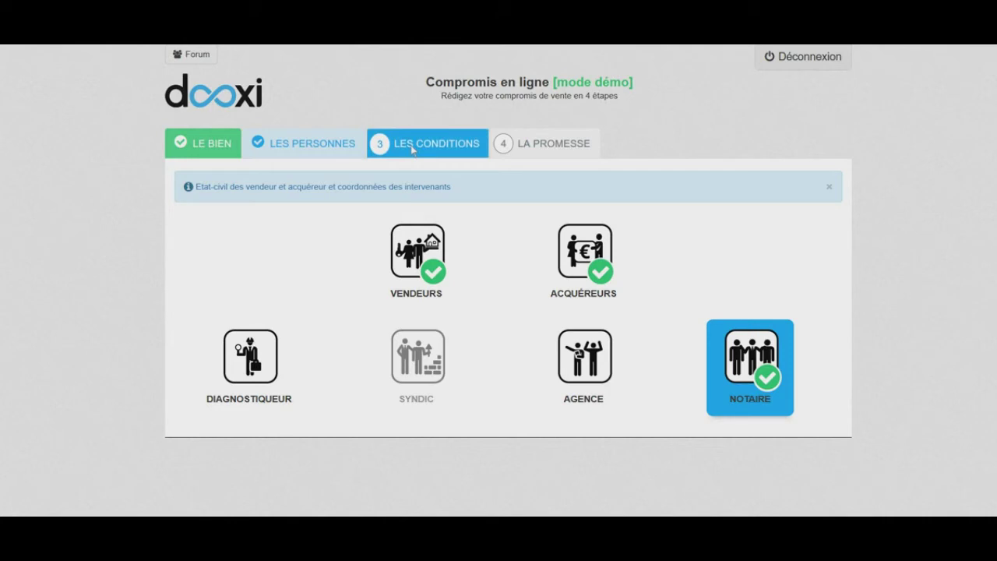
Enter a 150 000 € property price, 0 € furniture and a 5 % deposit, then validate
left_click(446, 251)
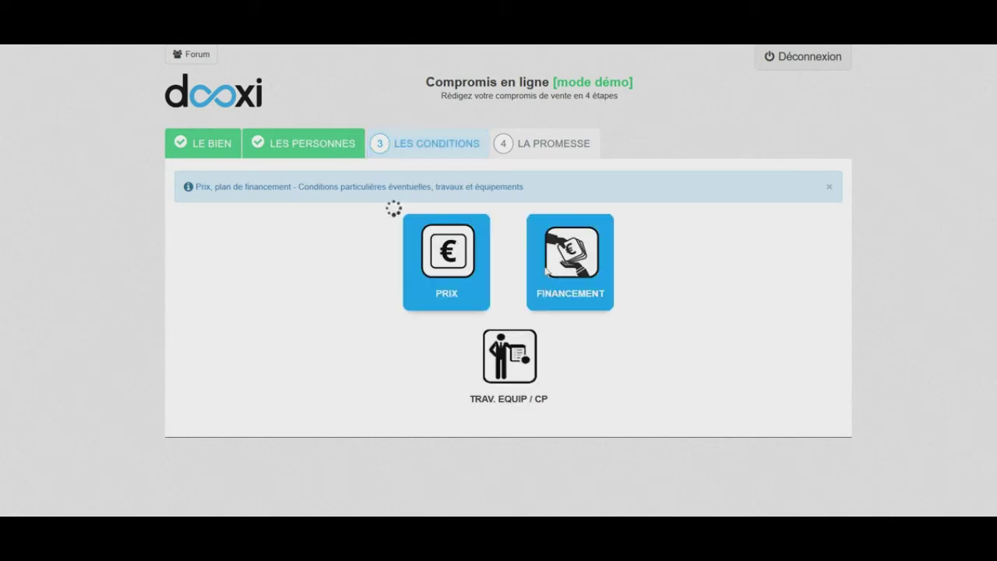
type("150000")
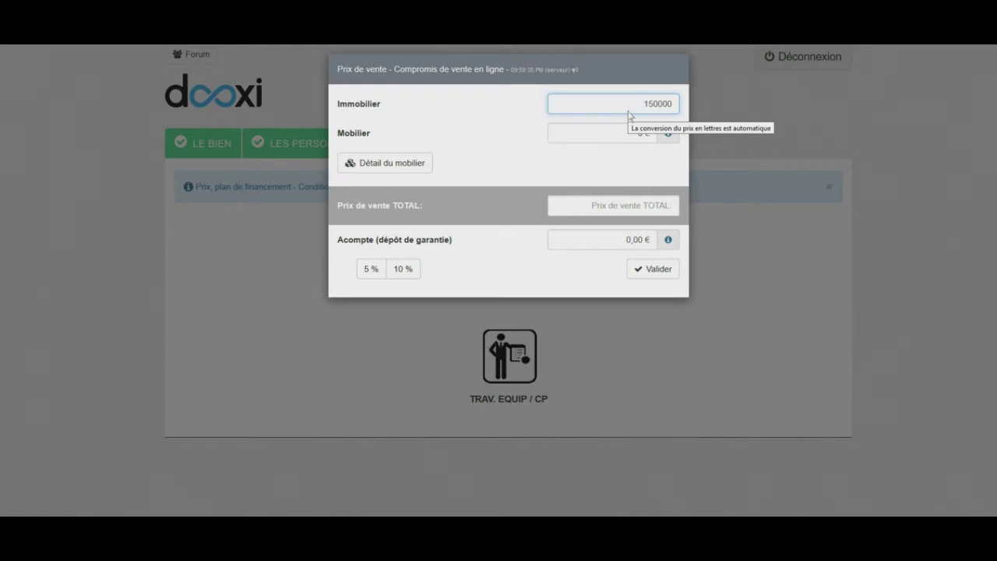
left_click(628, 141)
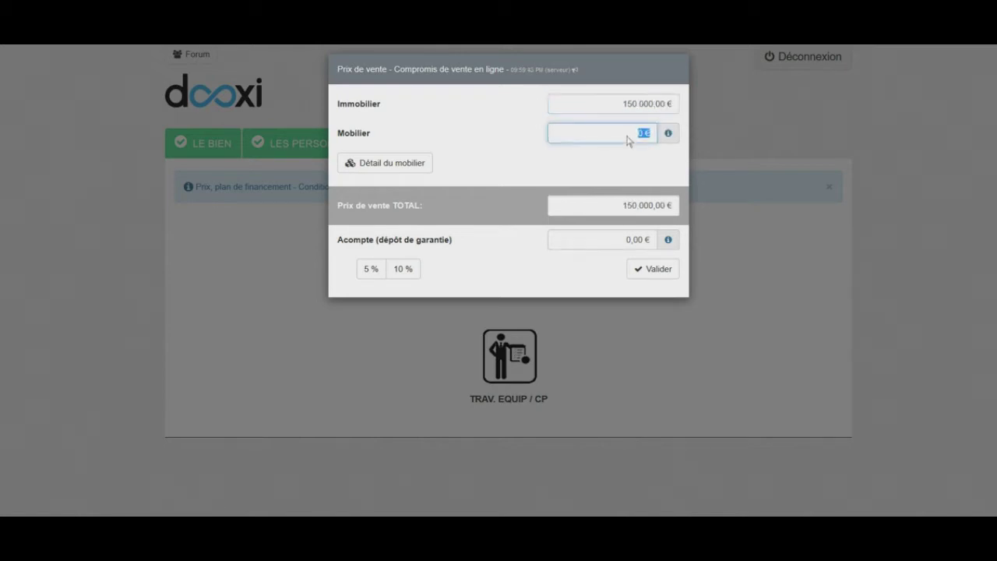
left_click(419, 171)
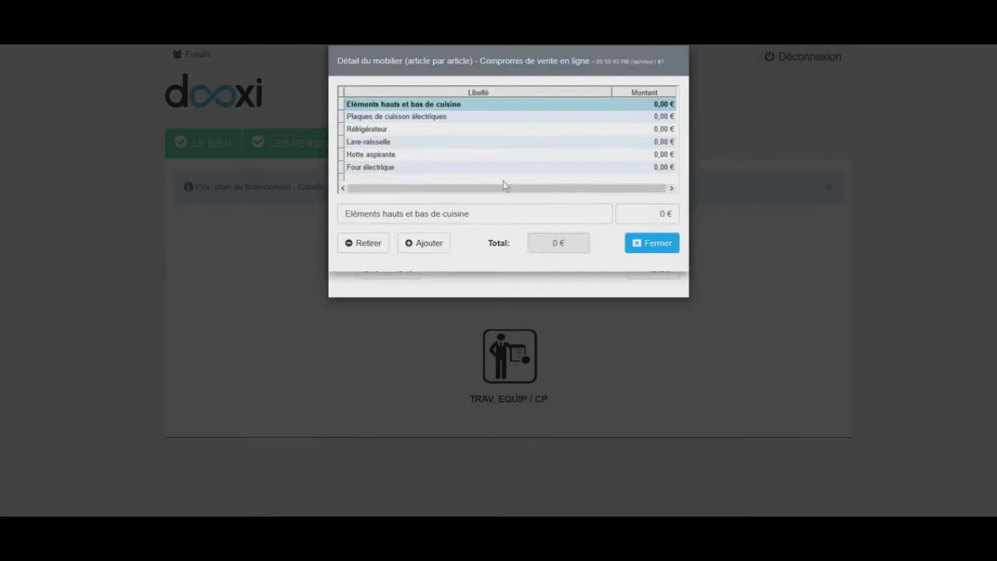
left_click(658, 257)
left_click(579, 241)
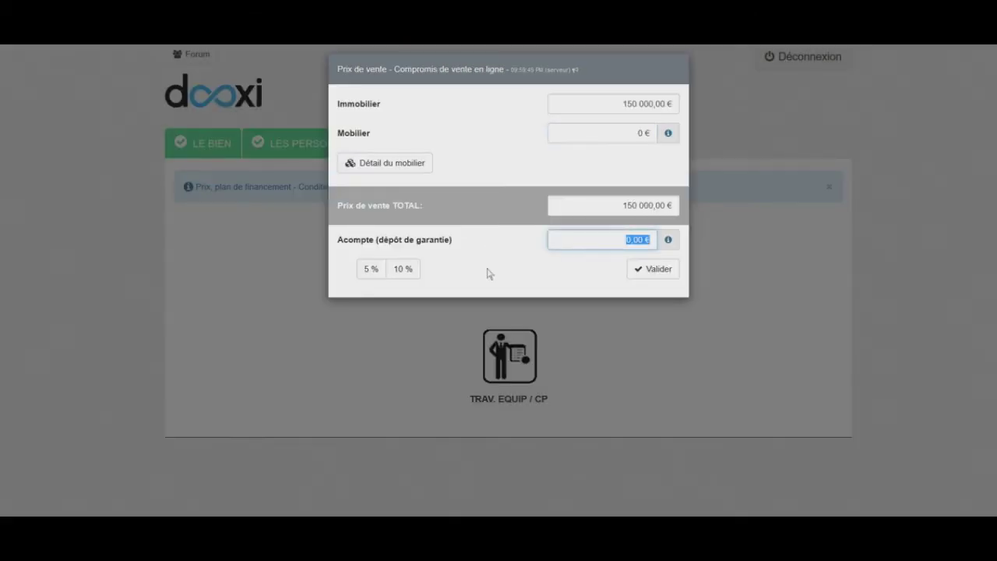
left_click(371, 271)
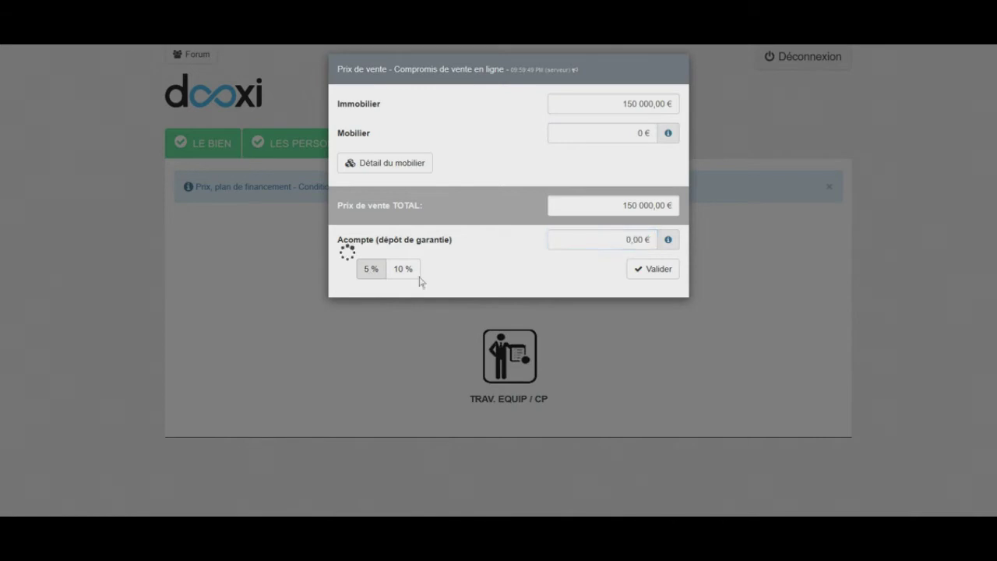
left_click(662, 272)
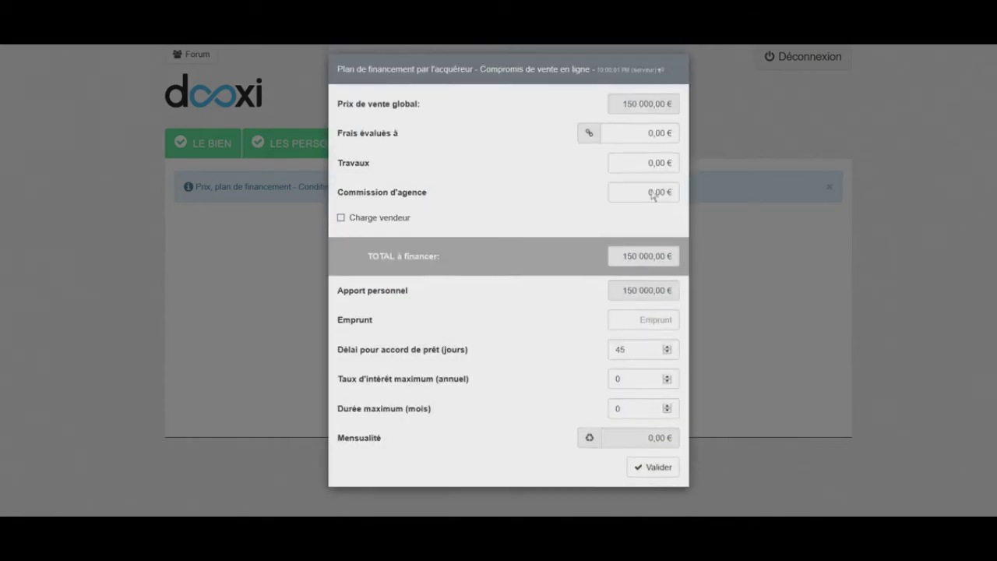
Set the estimated fees to 10 000 € and the loan amount to 150 000 €
left_click(632, 139)
key("BackSpace")
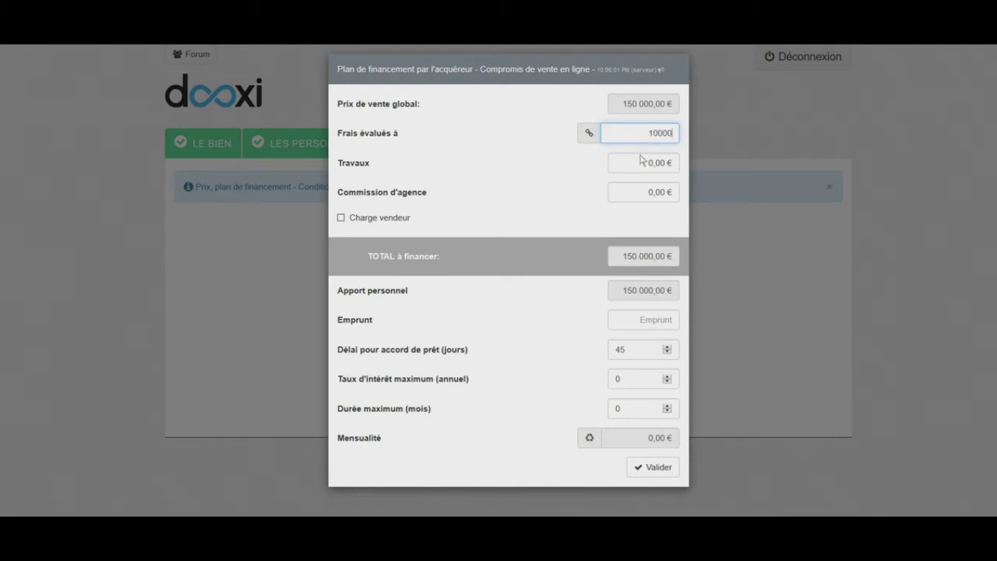
left_click(642, 163)
left_click(634, 193)
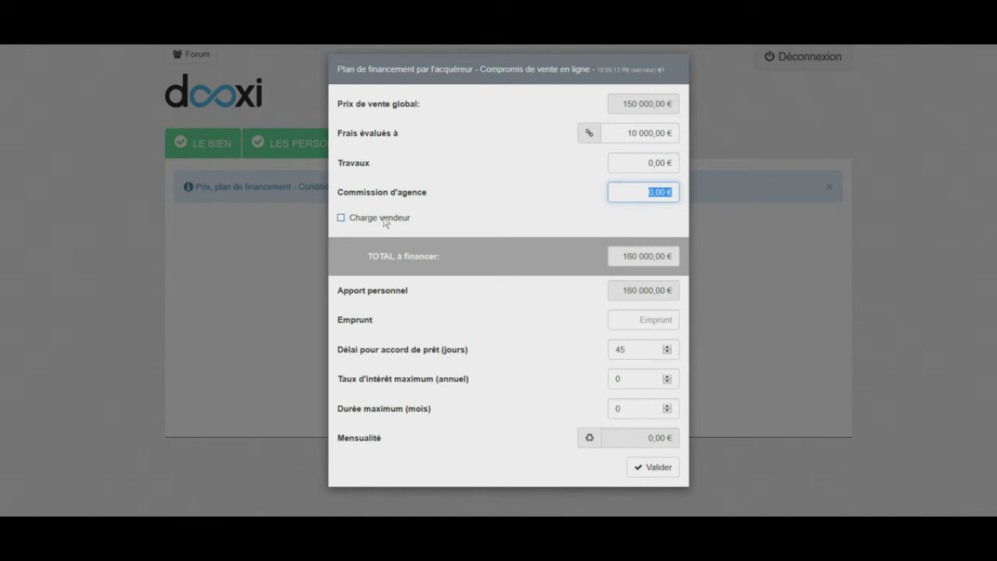
left_click(642, 327)
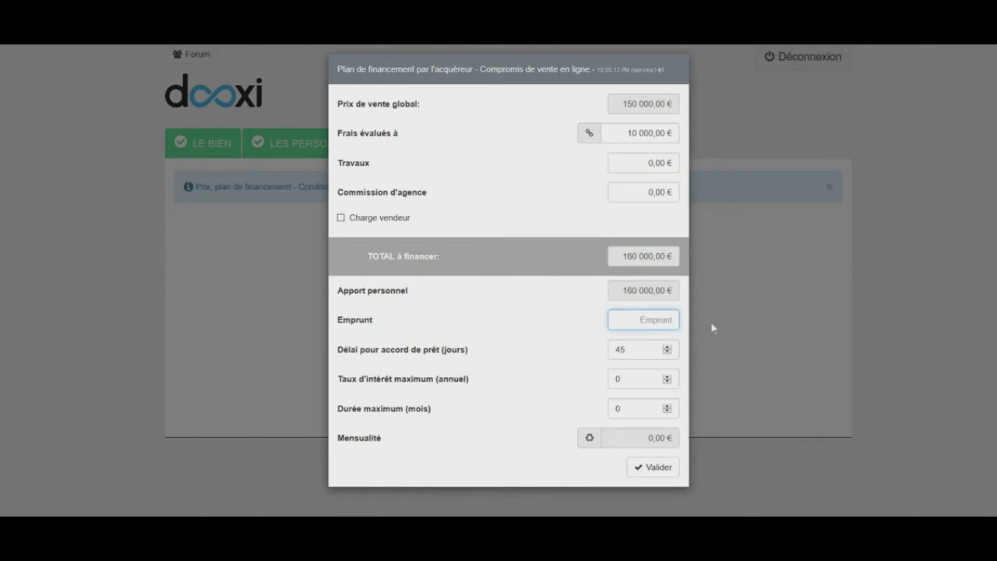
type("150 000")
key("Tab")
Set a 1,2 % maximum rate, 120-month duration and 60-day approval delay, then validate
left_click(634, 382)
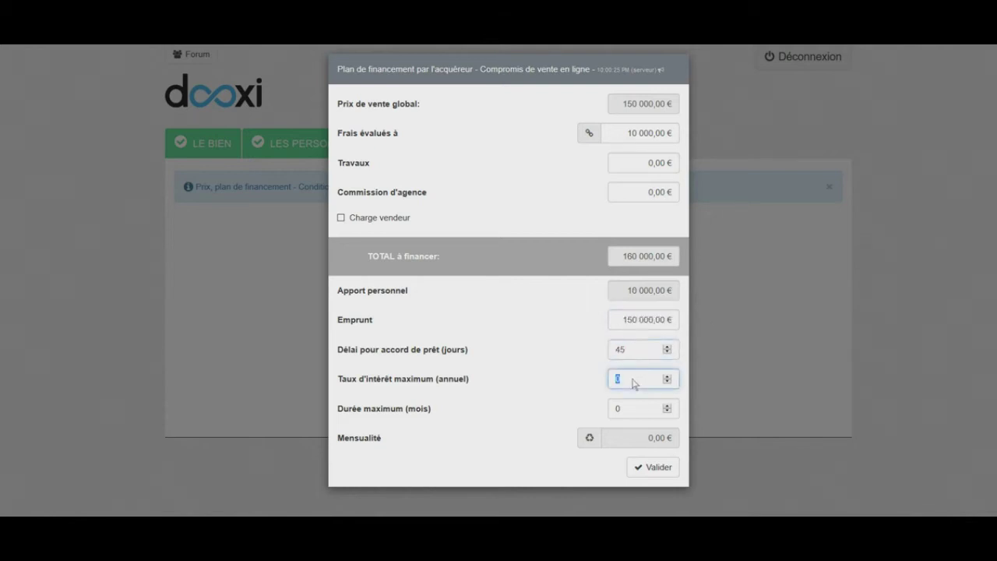
type("1,2")
left_click(630, 419)
key("BackSpace")
left_click(635, 349)
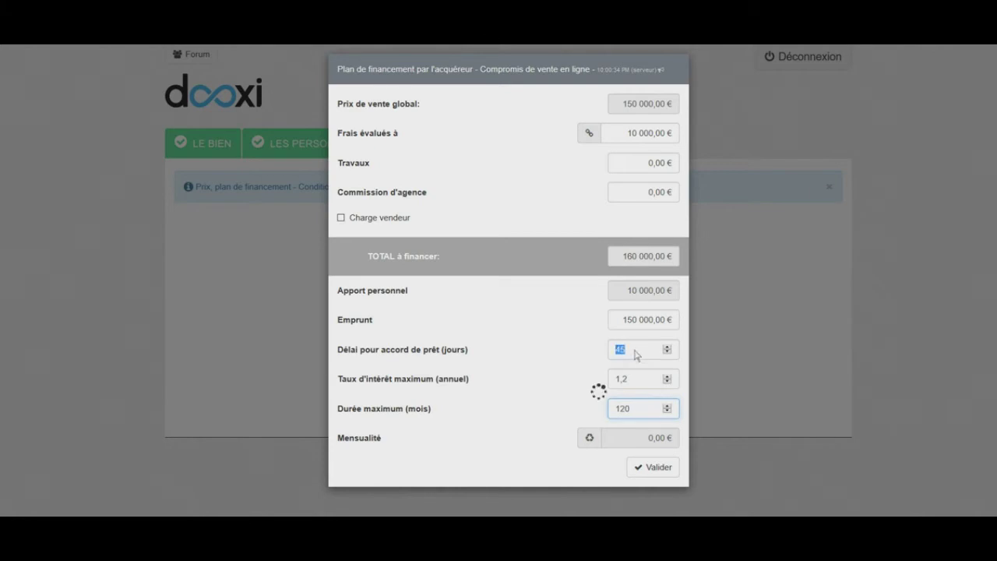
type("60")
key("Tab")
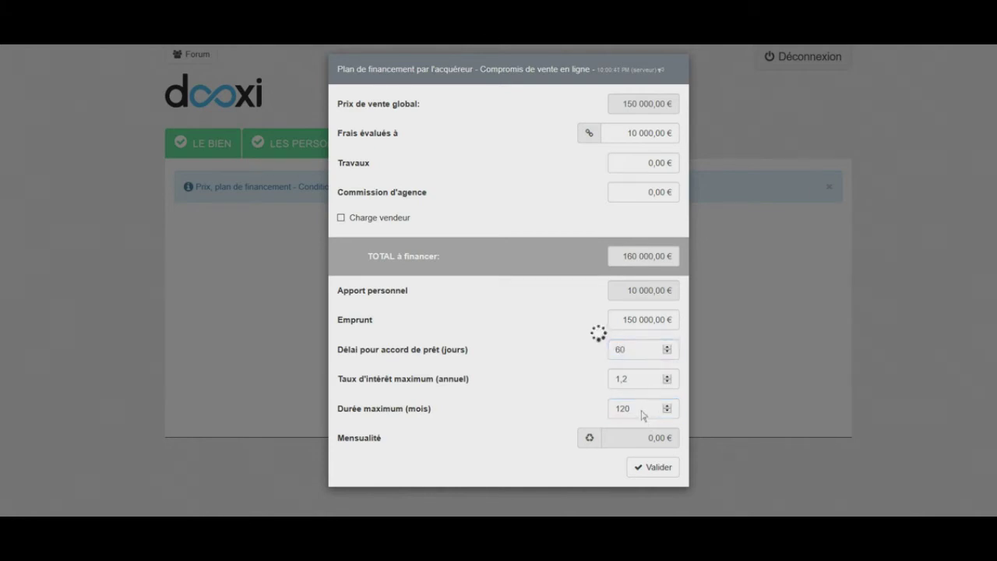
key("Tab")
key("Tab")
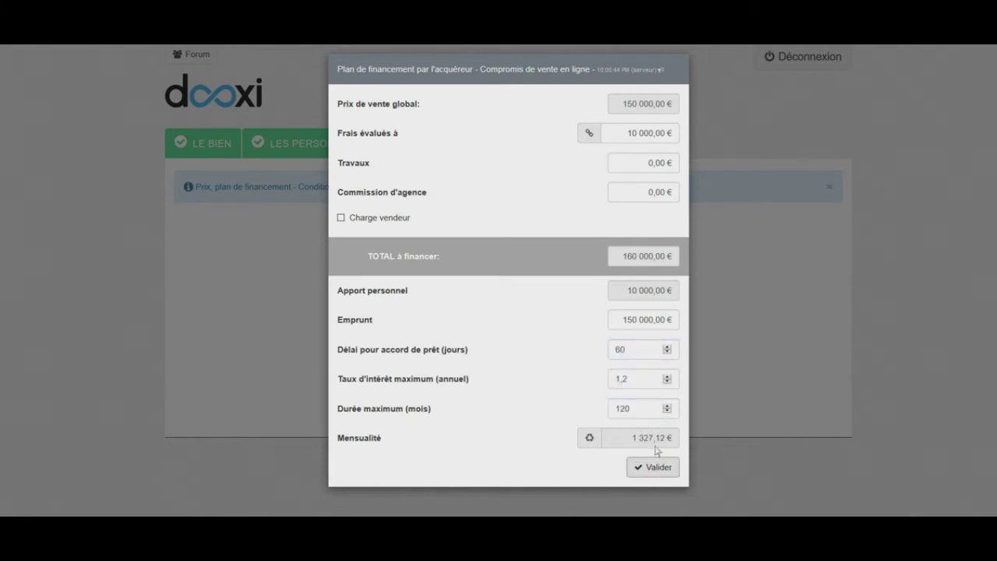
left_click(665, 471)
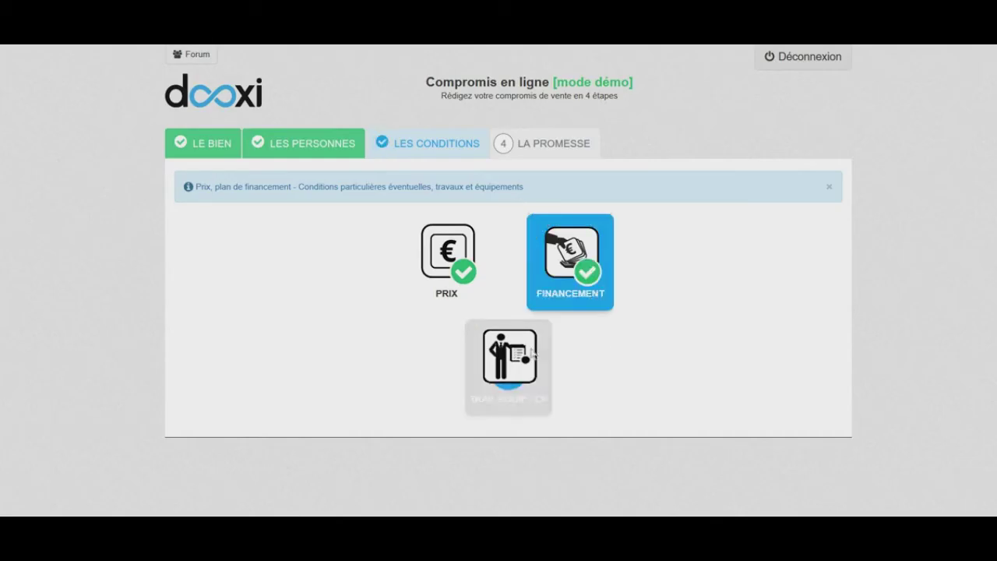
Set sanitation to Collectif and list Piscine and Récupération eau de pluie as sold equipment
left_click(532, 355)
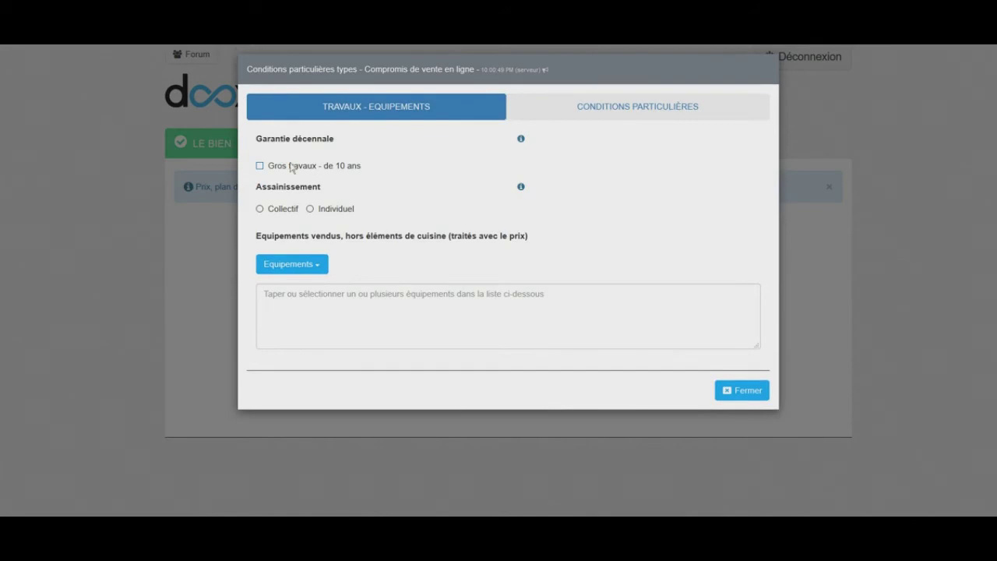
left_click(276, 210)
left_click(310, 266)
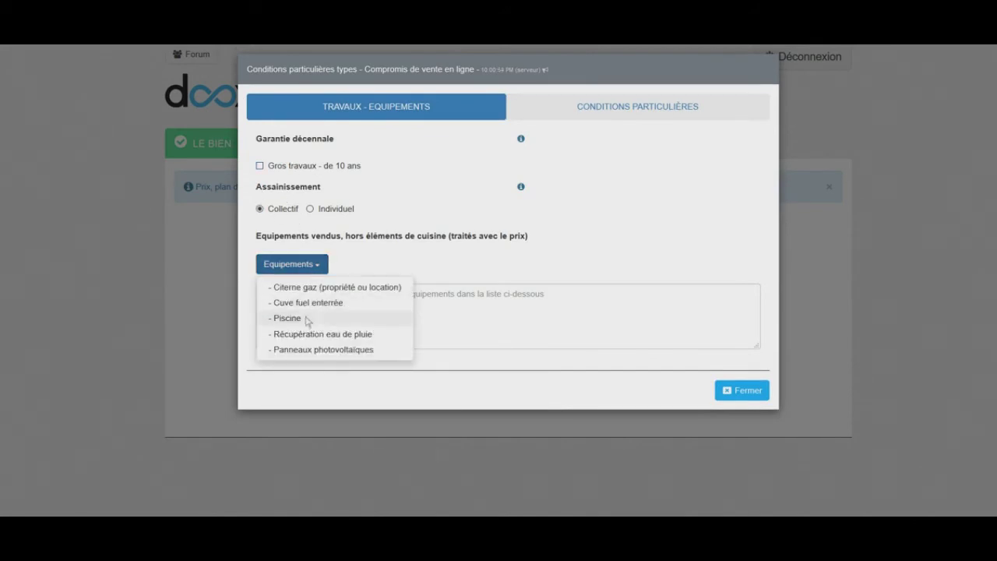
left_click(300, 319)
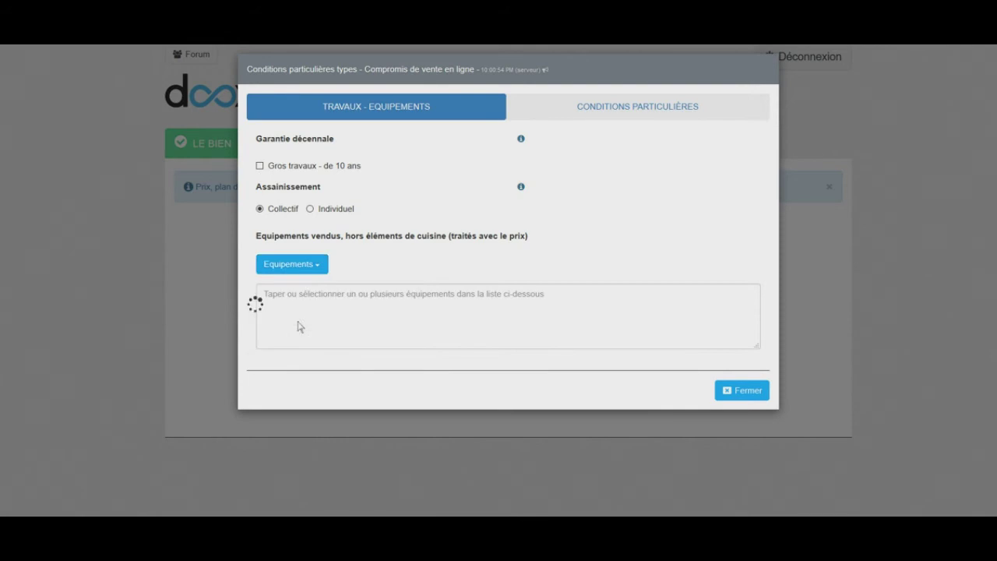
left_click(315, 266)
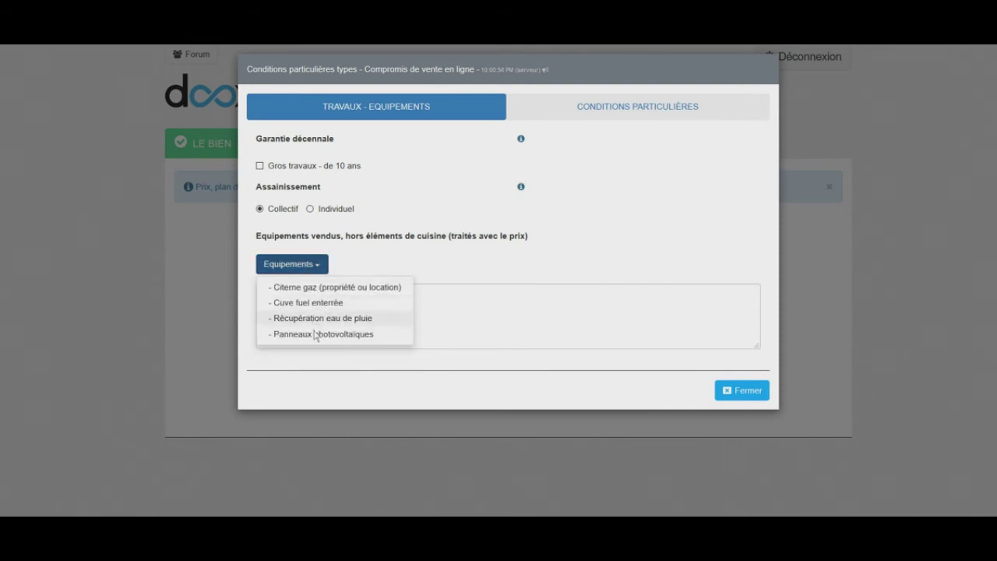
left_click(314, 321)
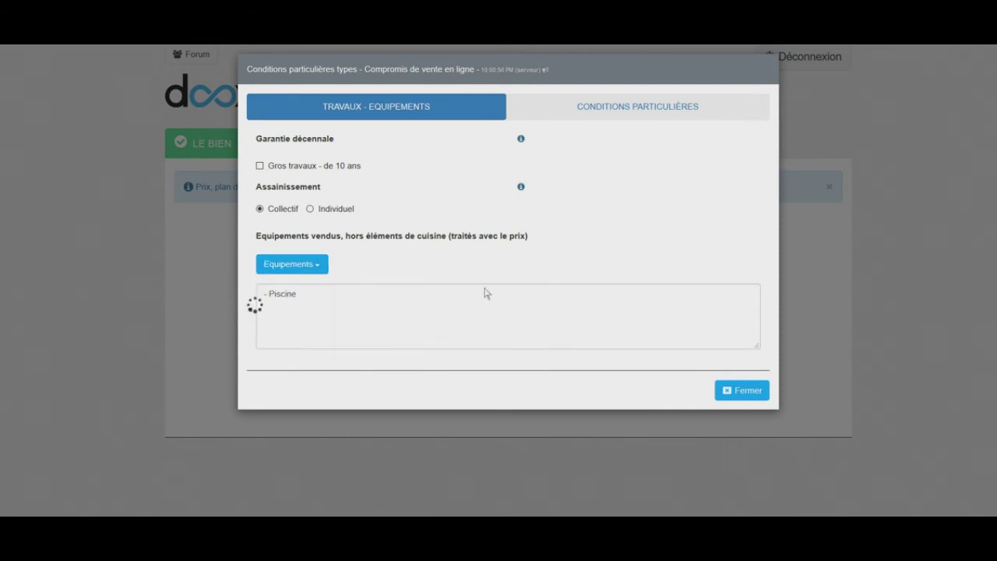
Add the 'Assainissement charge vendeur' special condition, save it and close the conditions dialog
left_click(623, 115)
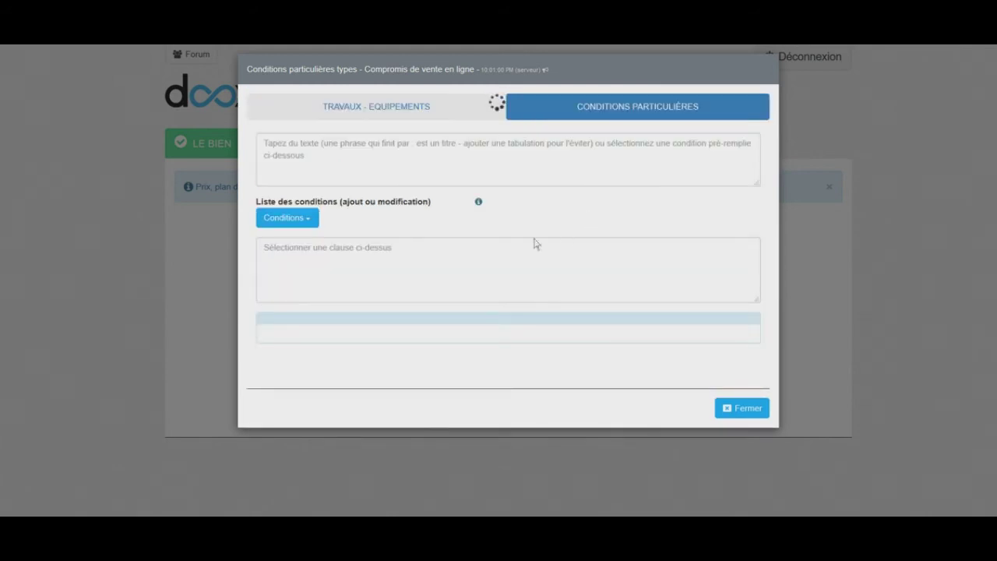
left_click(294, 221)
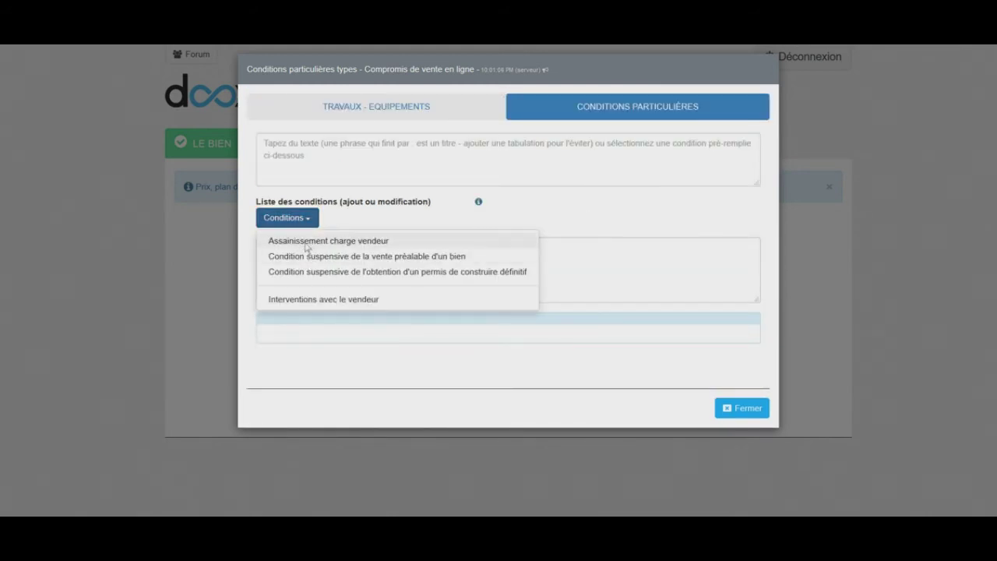
left_click(306, 246)
left_click(304, 149)
type("Sous la condition que ....")
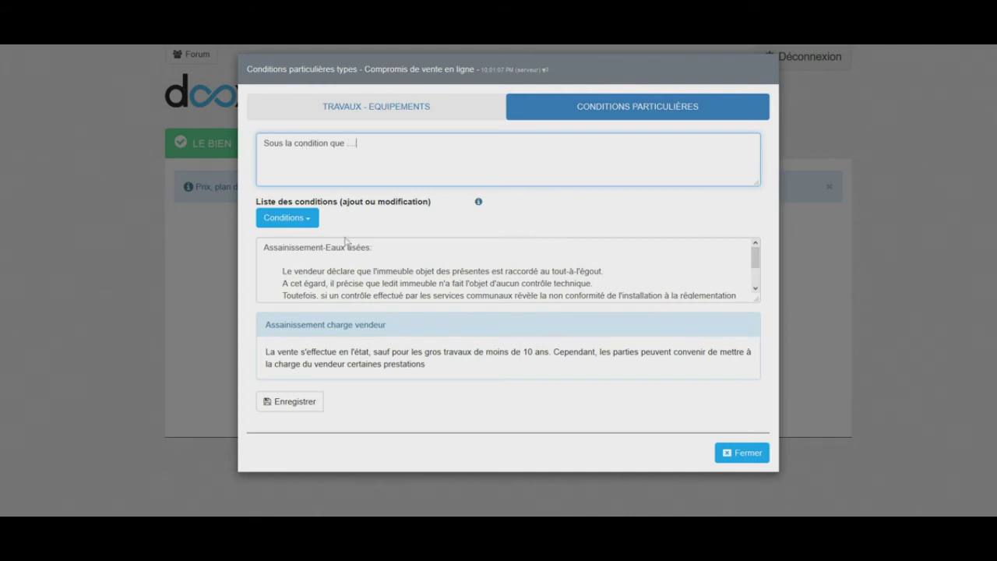
left_click(307, 404)
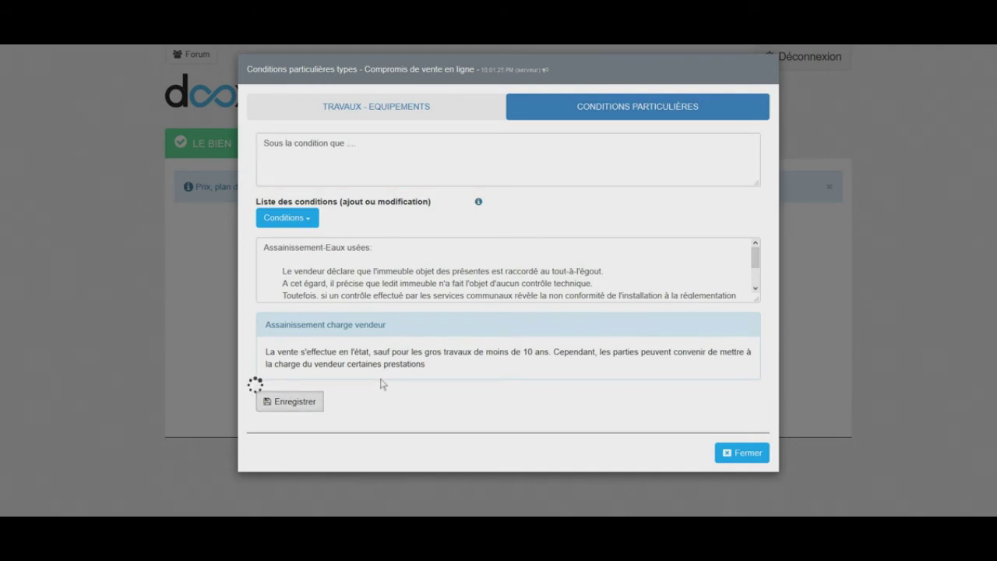
left_click(751, 434)
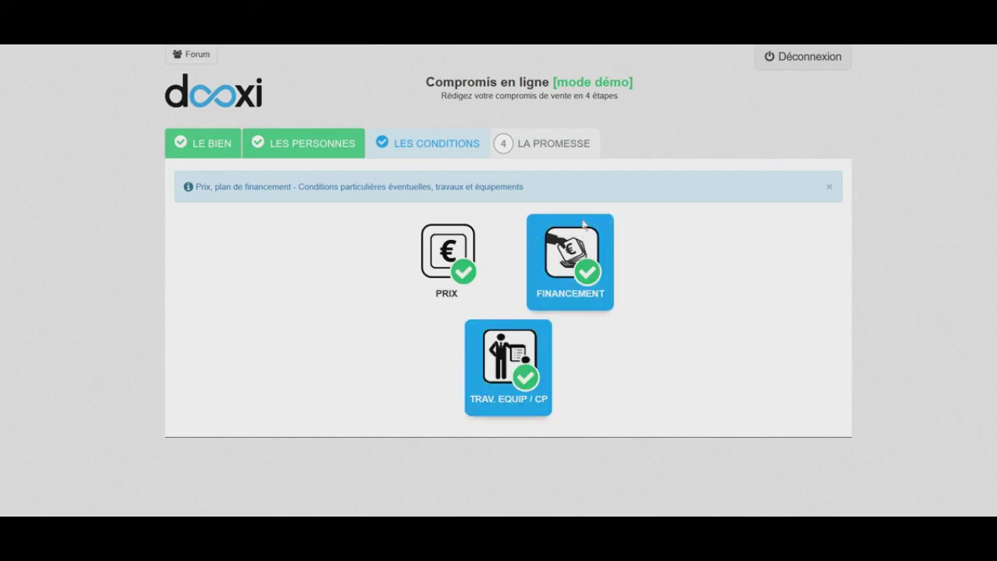
On the promise step, upload Diagnostics.pdf from the Docs folder as the technical diagnostics annex
left_click(549, 145)
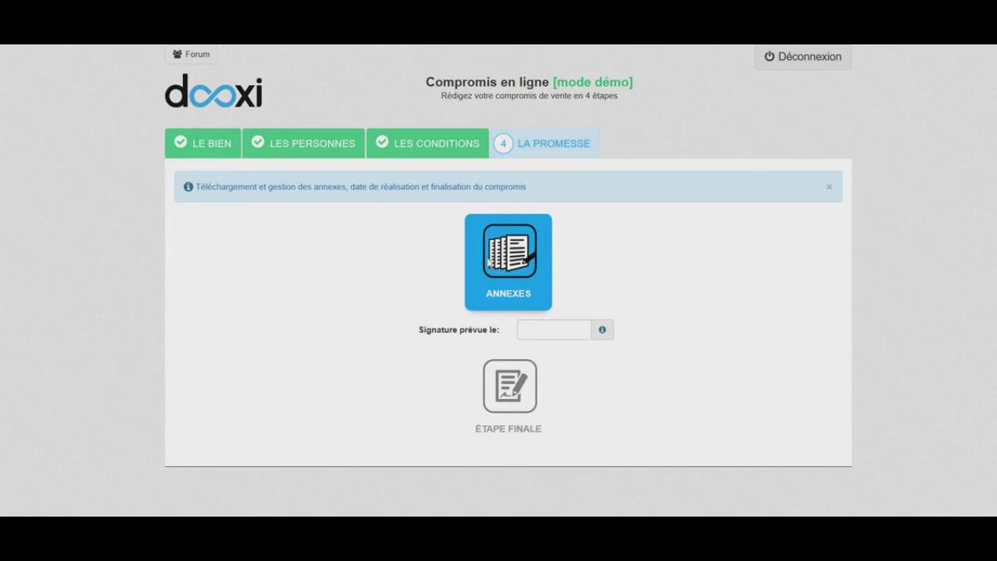
left_click(497, 254)
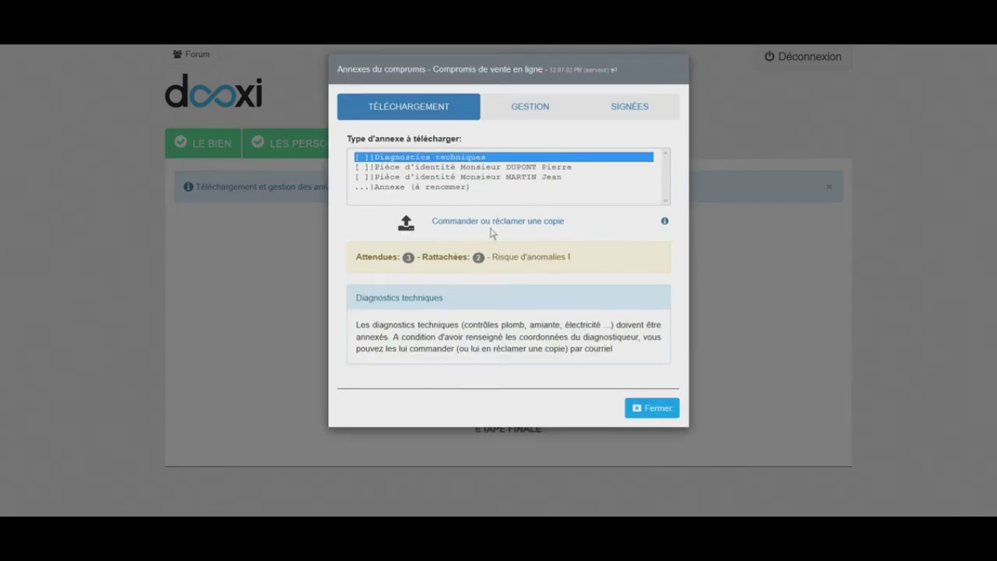
left_click(405, 229)
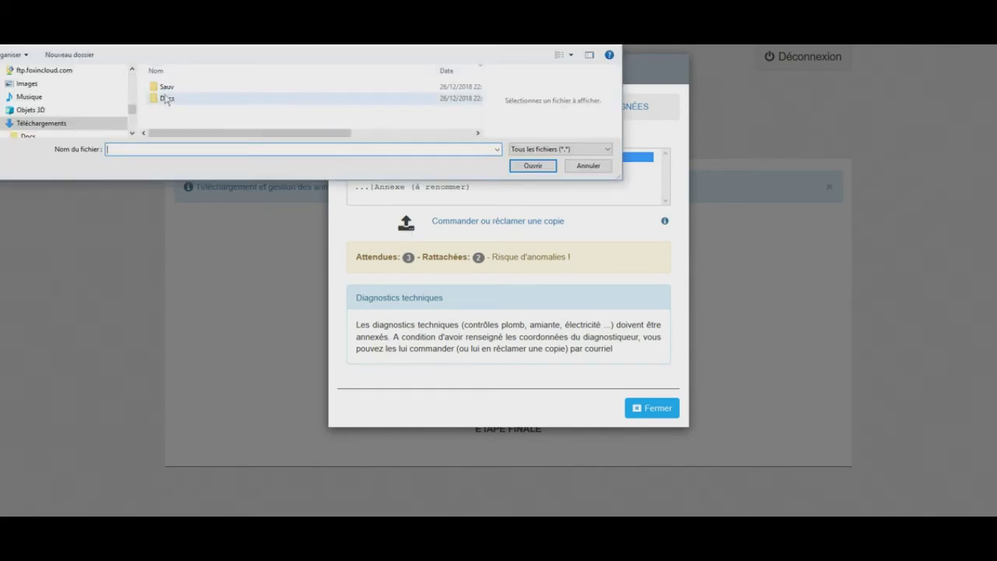
double_click(166, 100)
left_click(176, 89)
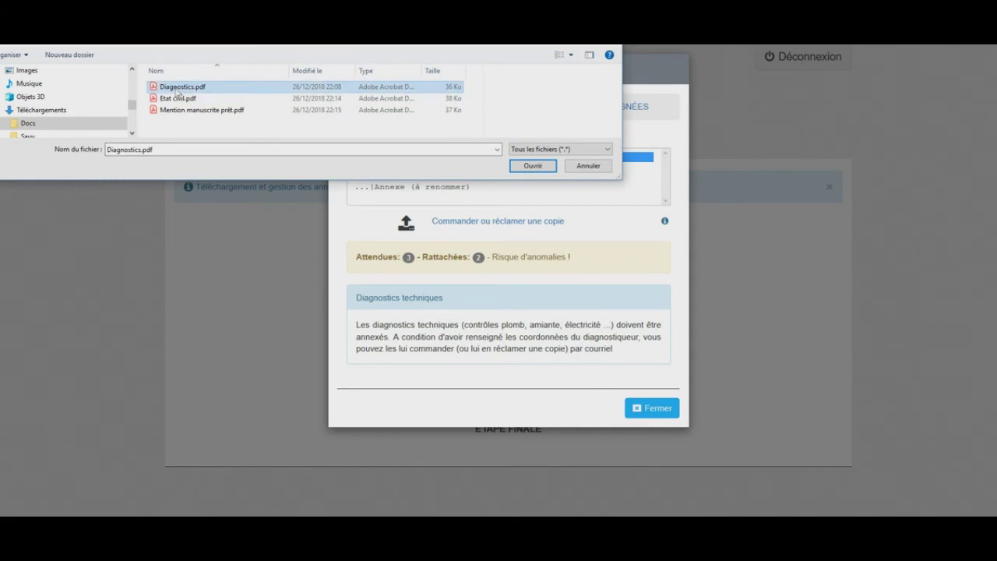
left_click(536, 167)
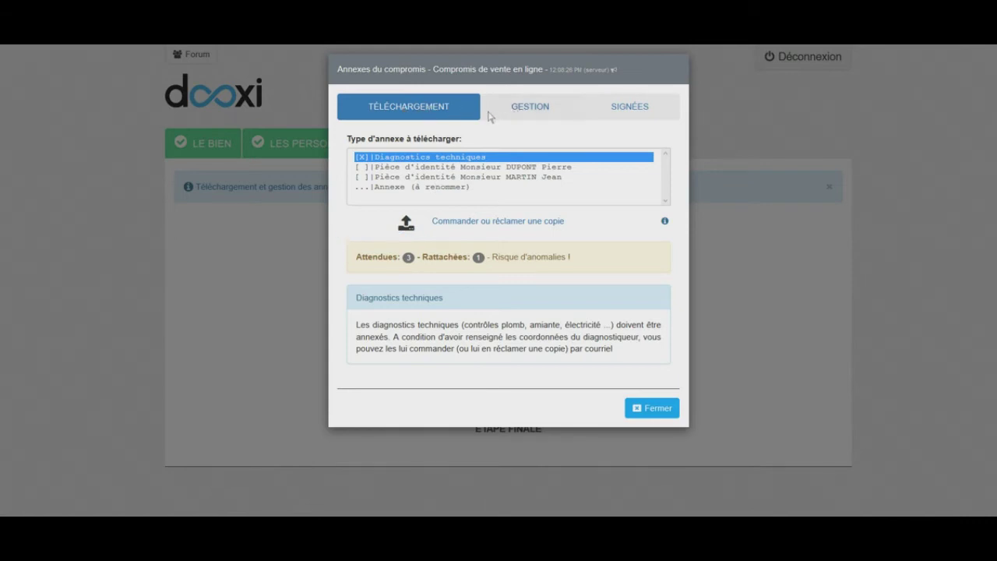
Attach Etat civil.pdf to both identity document annexes
left_click(434, 168)
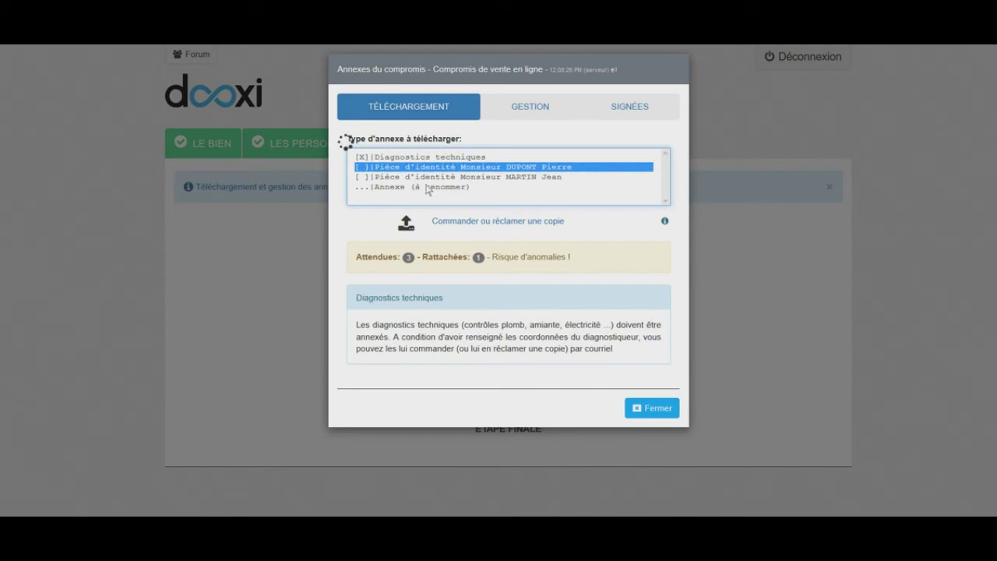
left_click(407, 226)
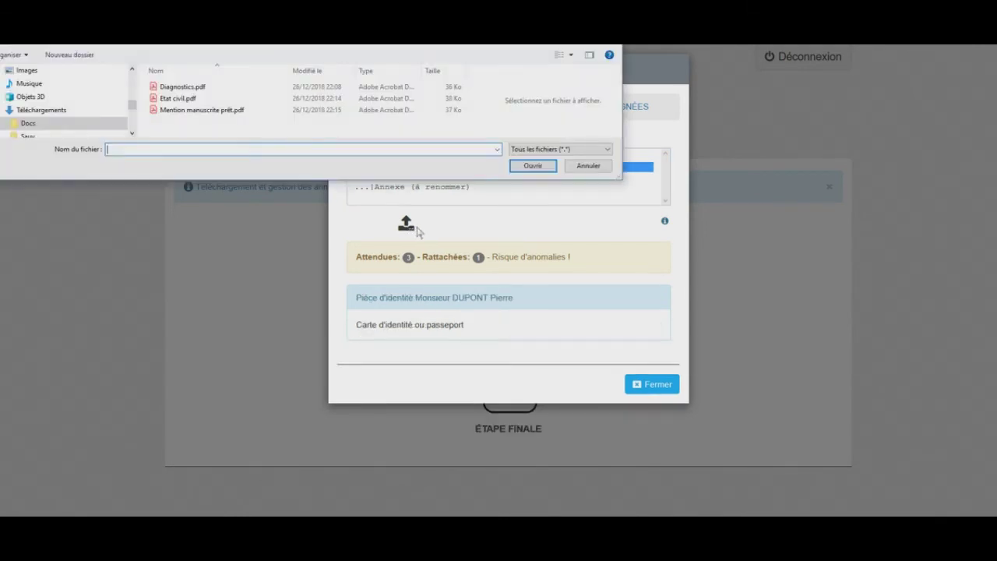
left_click(196, 99)
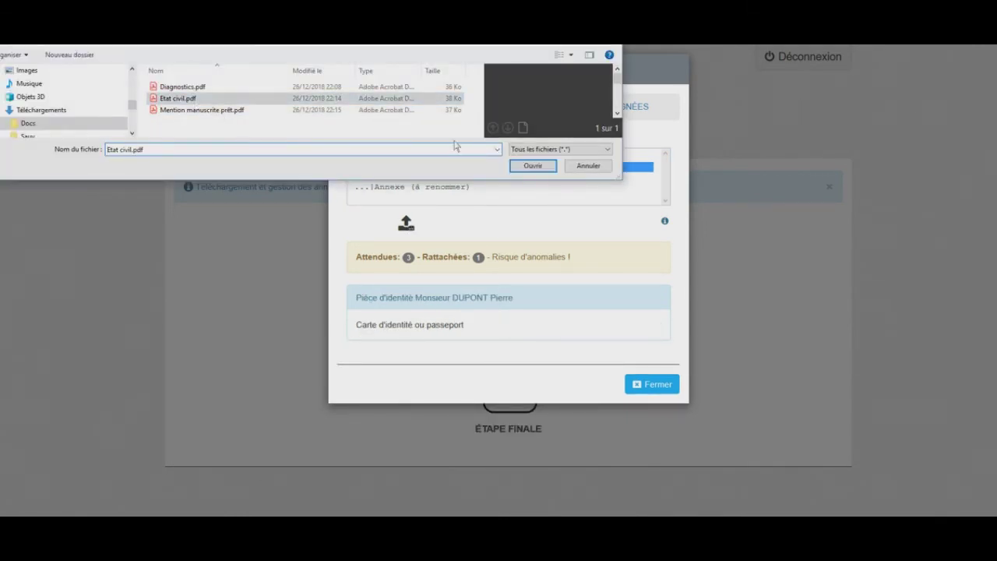
left_click(541, 167)
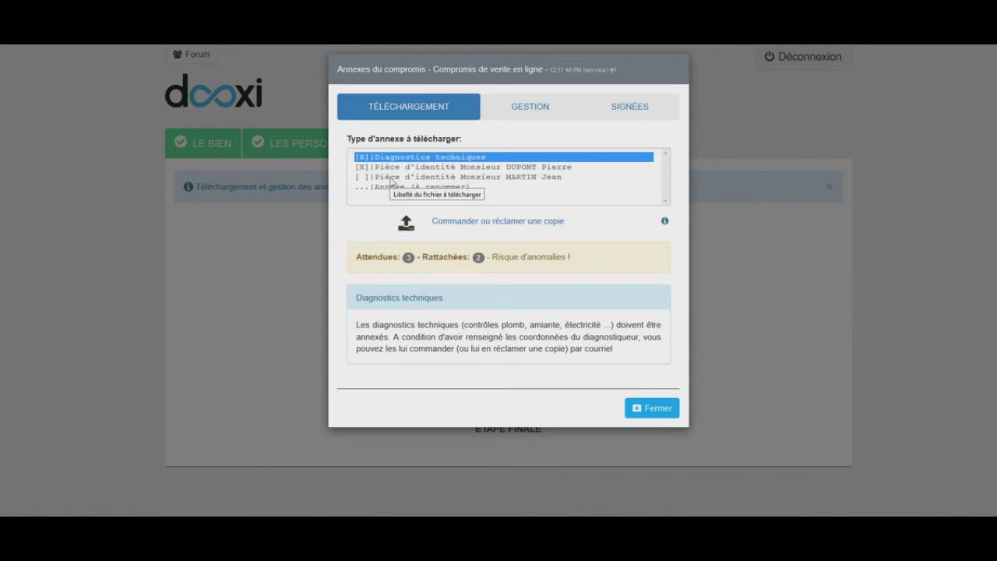
left_click(392, 178)
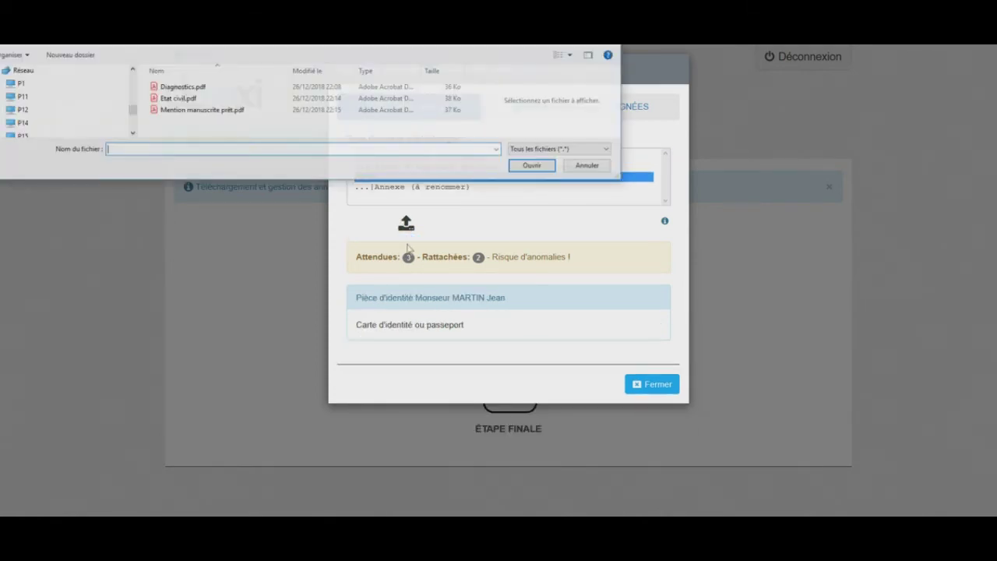
double_click(185, 99)
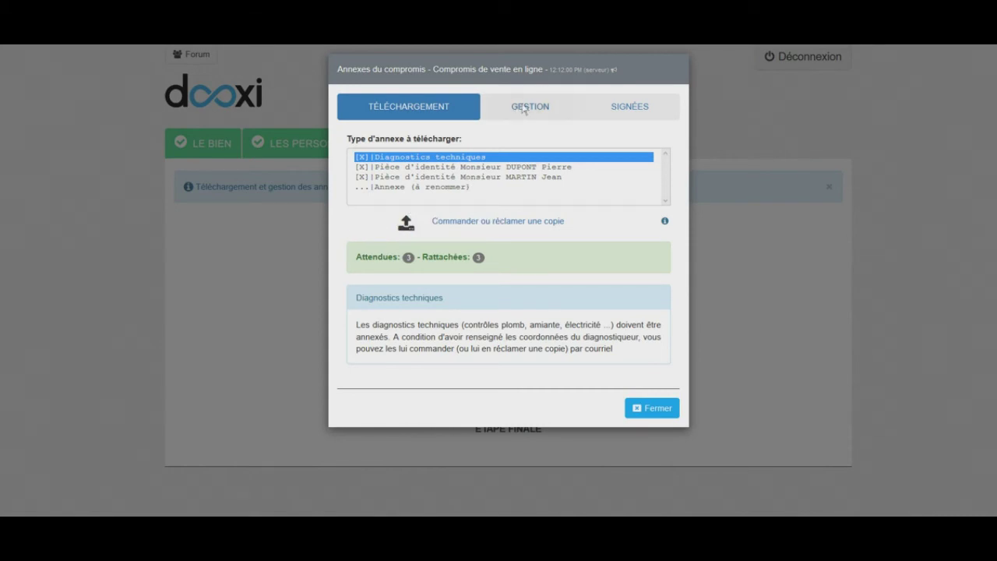
Freely rename the diagnostics annex to 'diagnostics techniques en totalité'
left_click(524, 110)
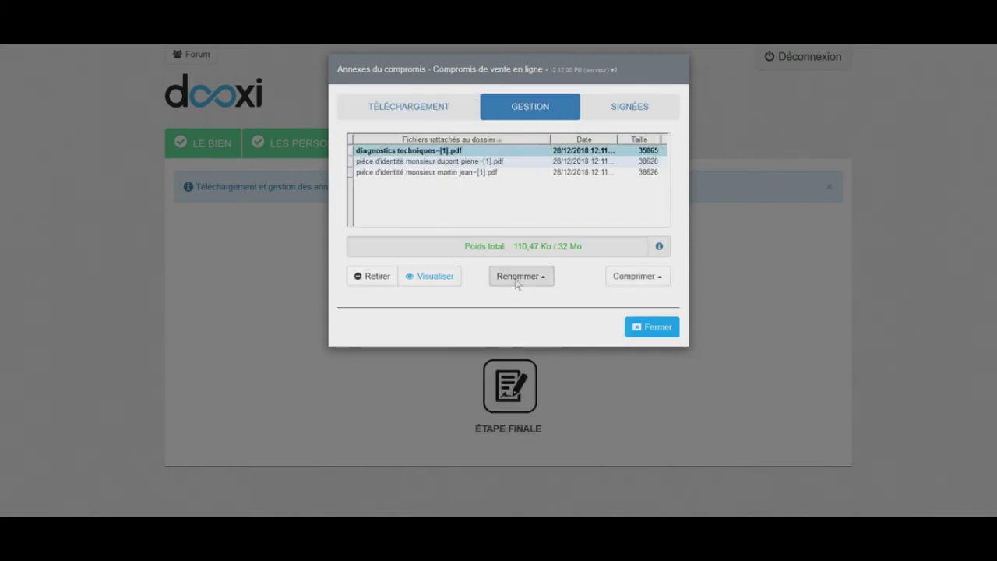
left_click(545, 278)
left_click(545, 253)
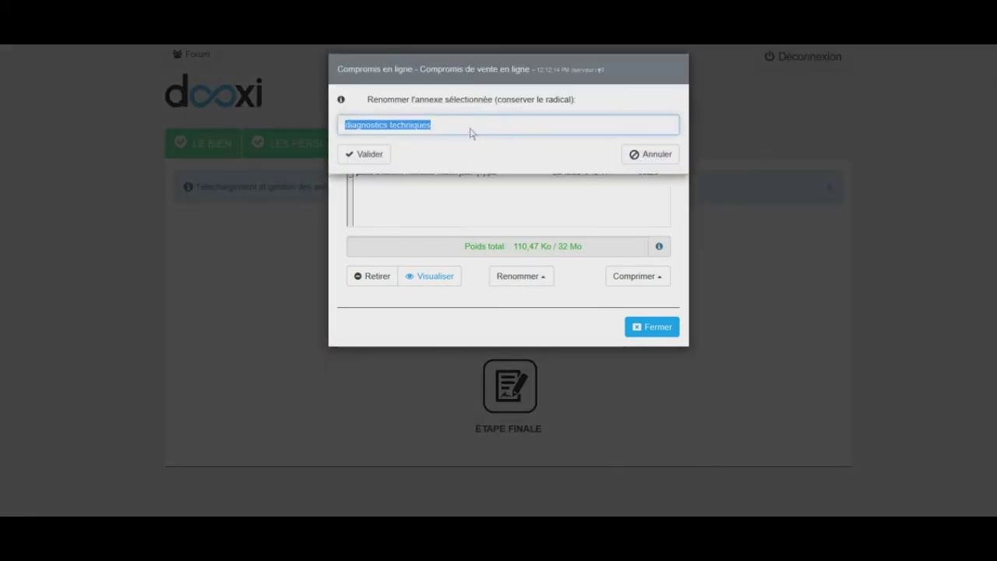
left_click(470, 128)
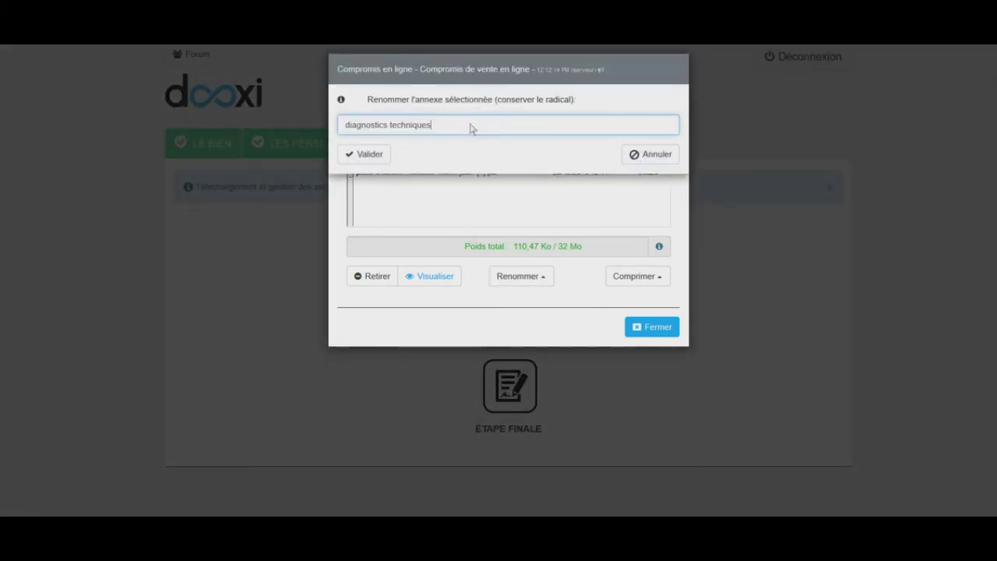
type("en totalité")
left_click(369, 155)
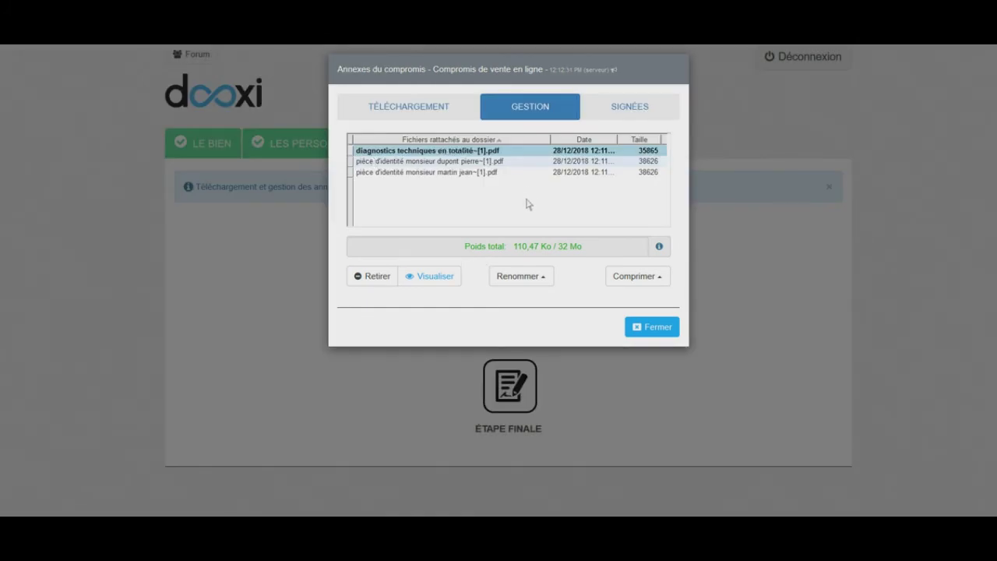
Preview the renamed diagnostics PDF, then close the annexes window
left_click(434, 281)
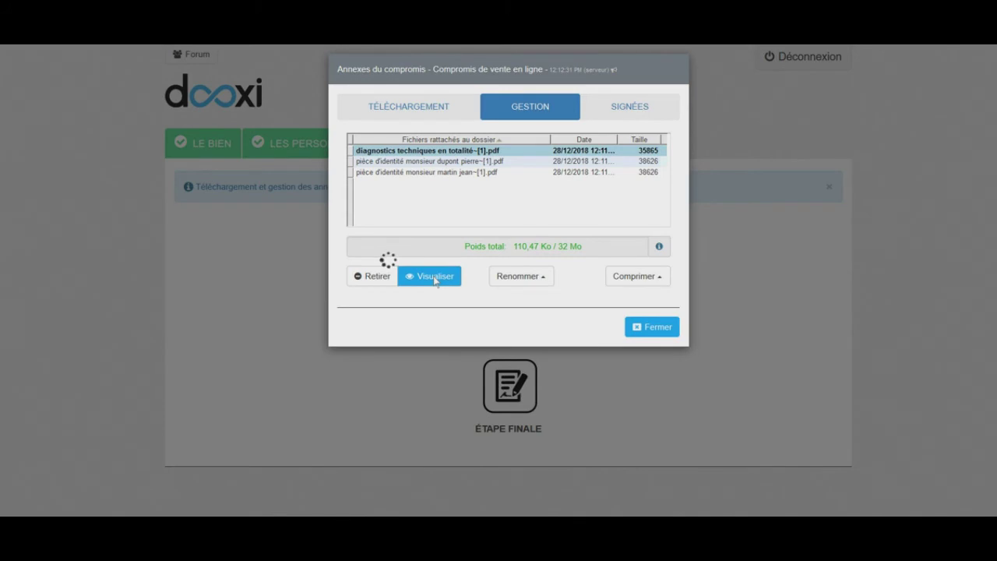
key("Escape")
left_click(645, 328)
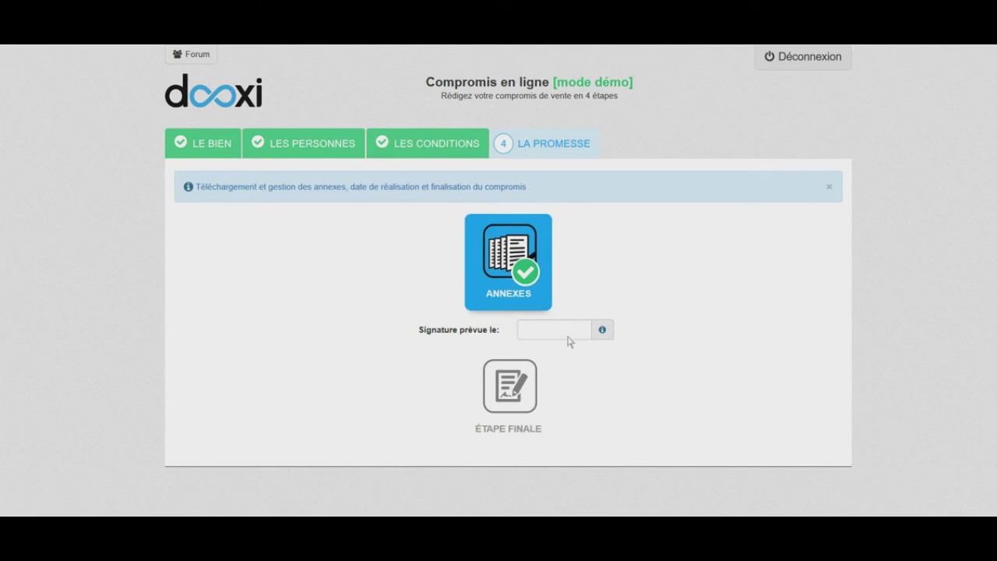
Change the planned signing date to 06/03/2019
left_click(568, 336)
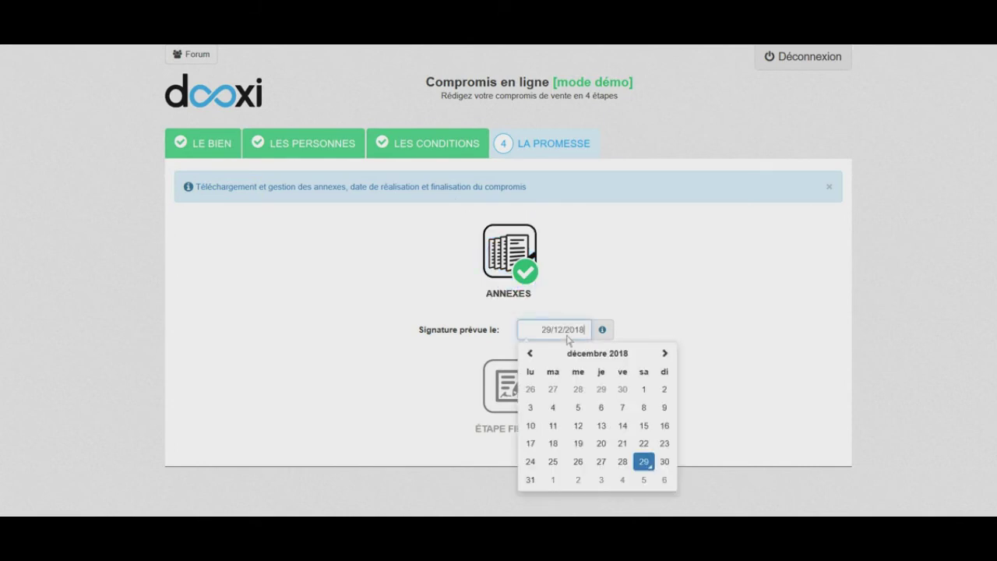
left_click_drag(543, 331, 592, 334)
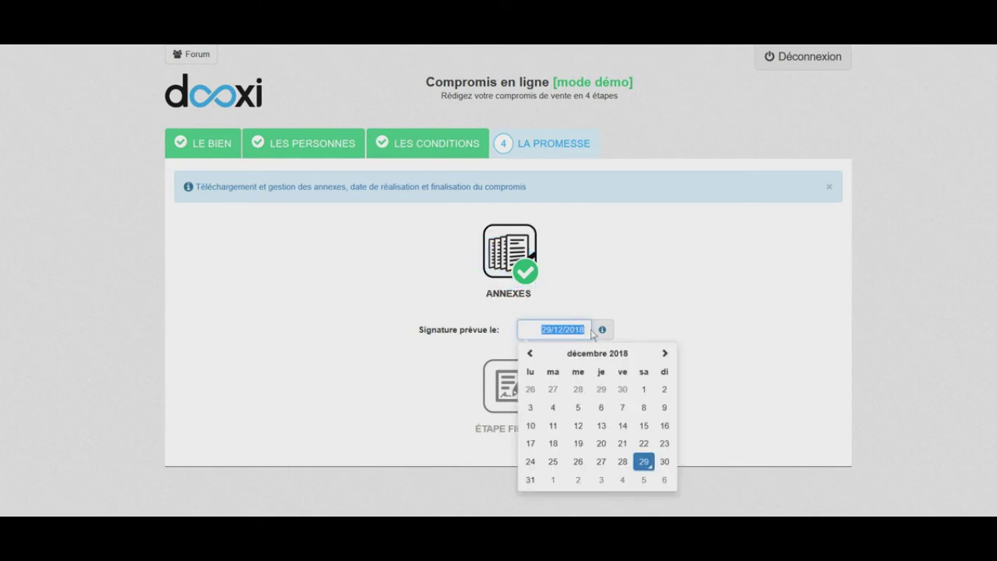
type("06/03/2019")
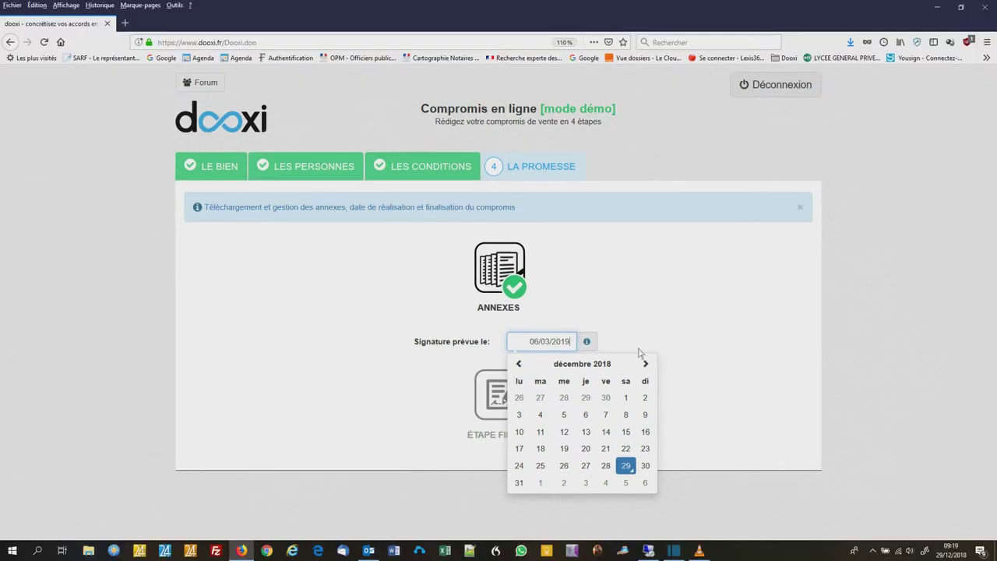
left_click(656, 334)
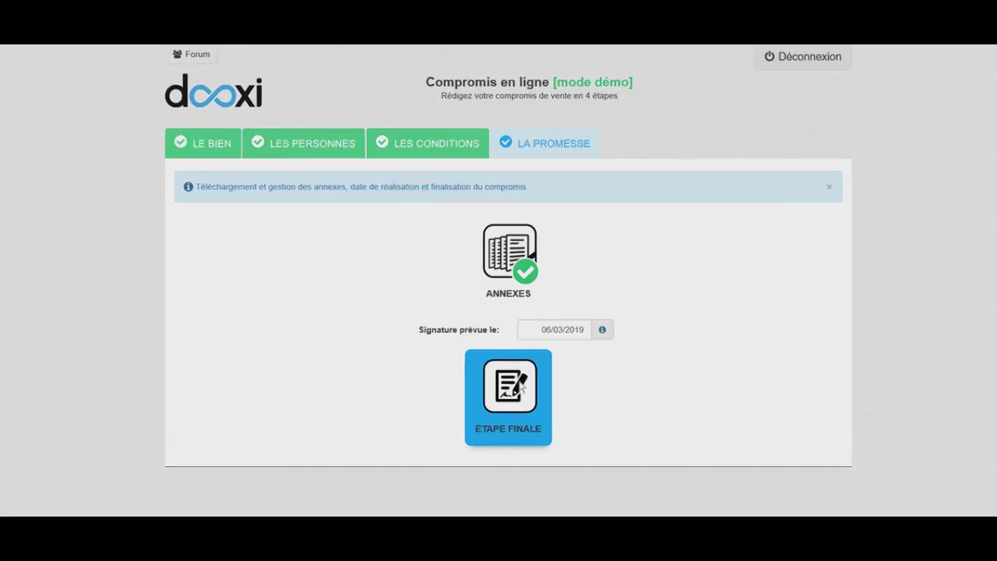
In the final step, choose the Optimium partner-notary formula with the first listed notary
left_click(510, 393)
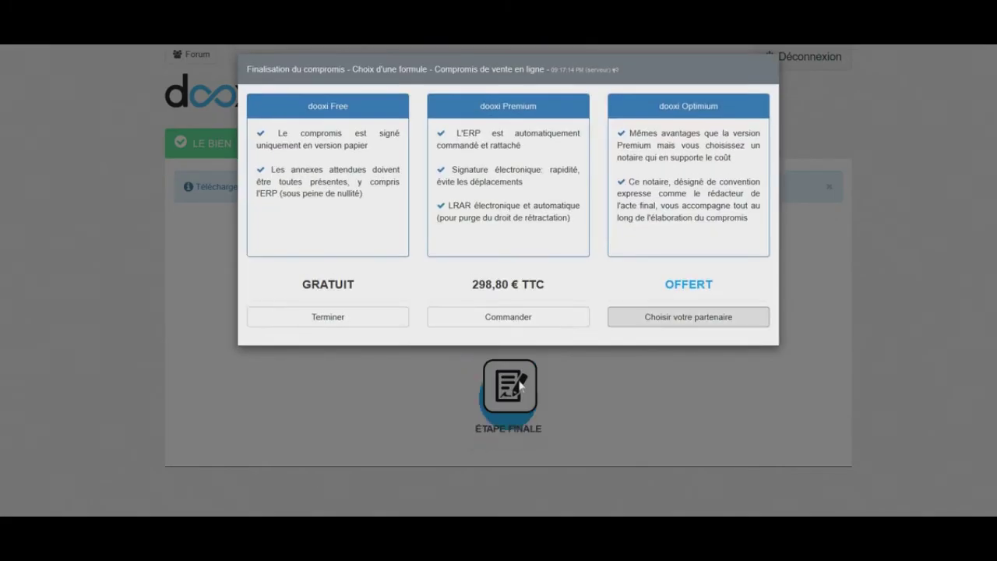
left_click(650, 320)
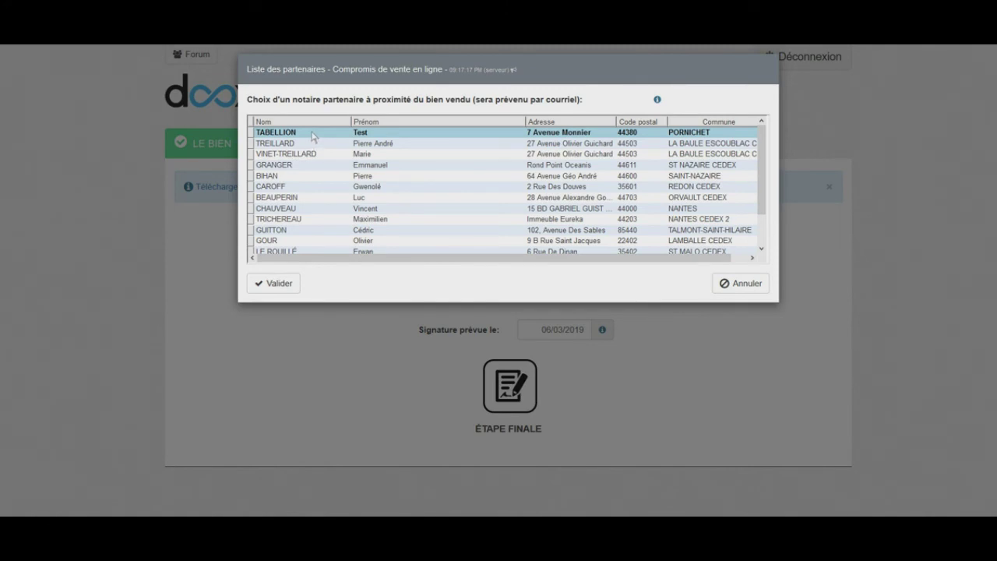
left_click(285, 287)
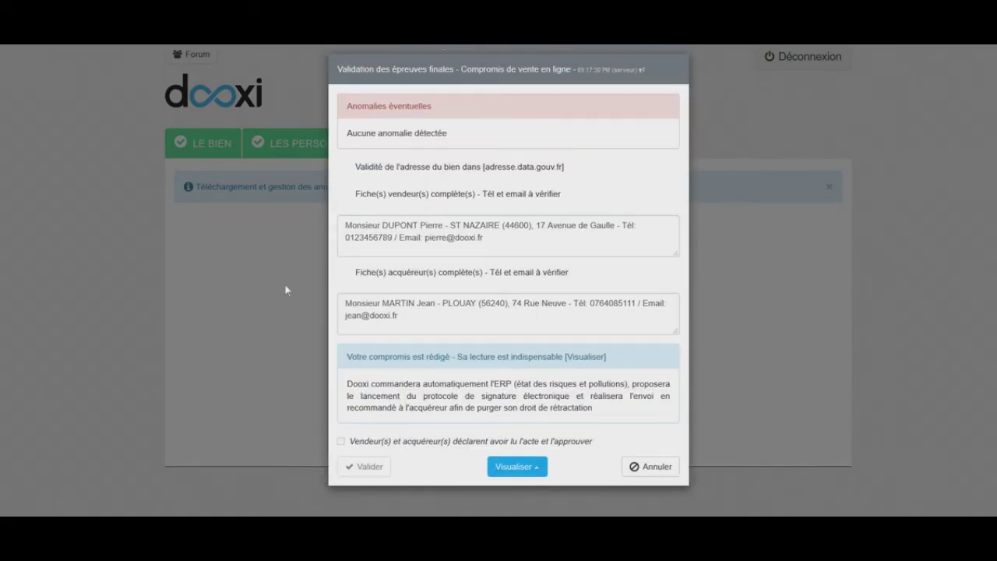
left_click(517, 467)
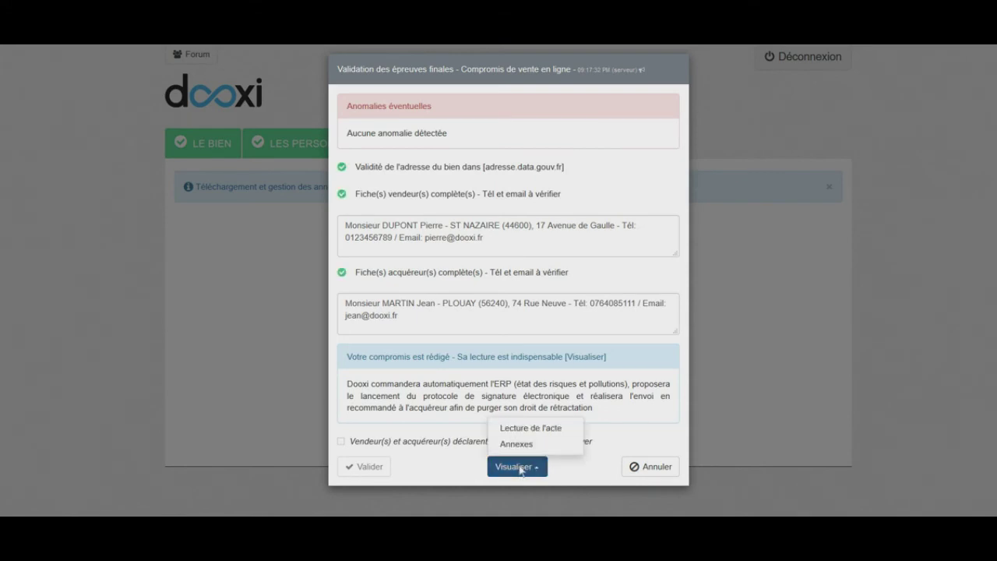
left_click(524, 420)
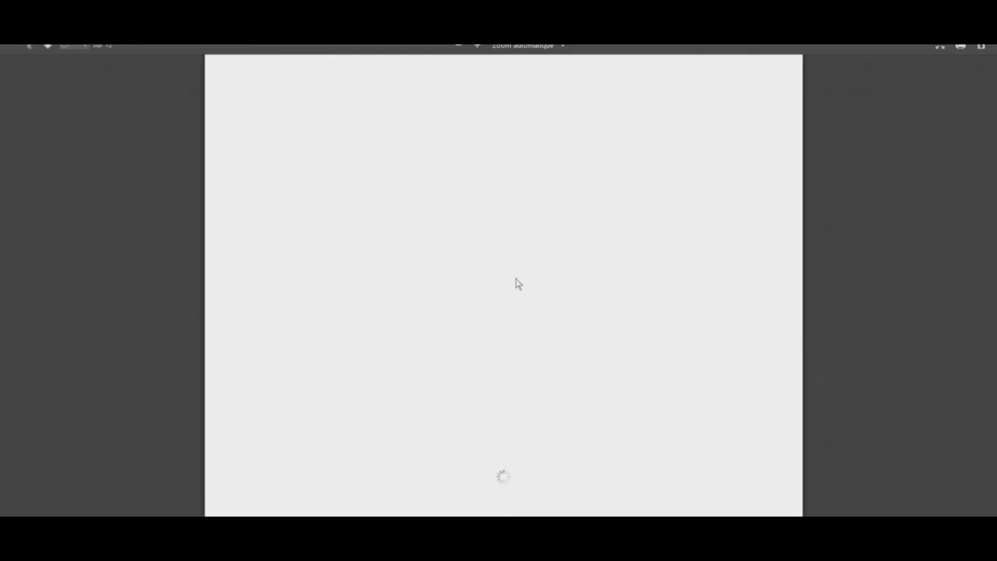
scroll(513, 269, "down", 8)
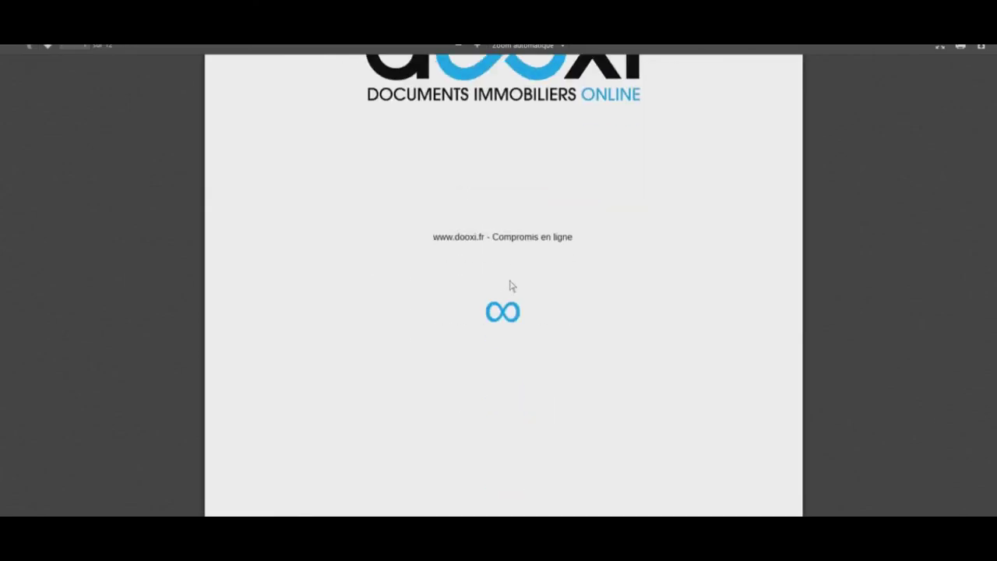
scroll(510, 285, "down", 5)
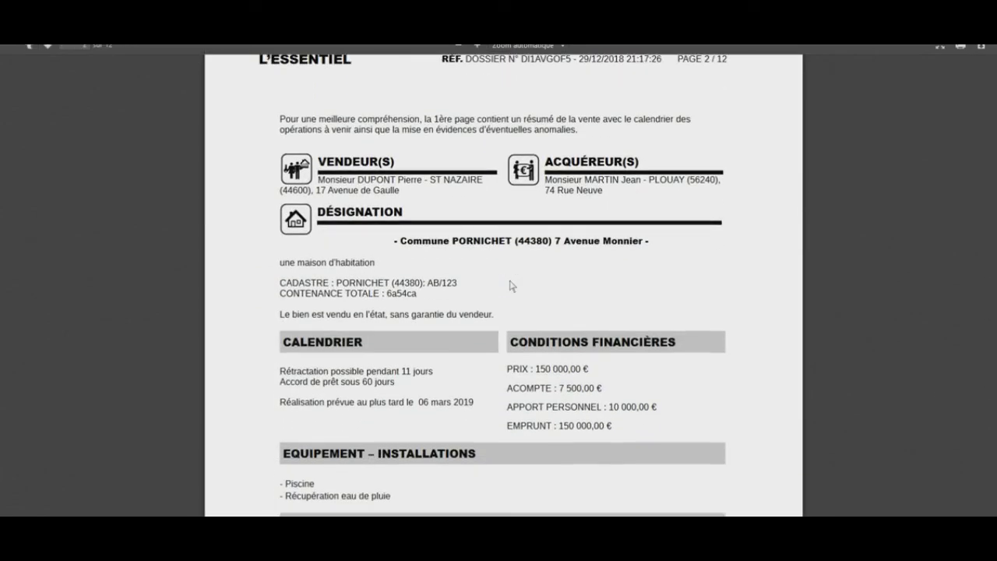
scroll(502, 280, "up", 1)
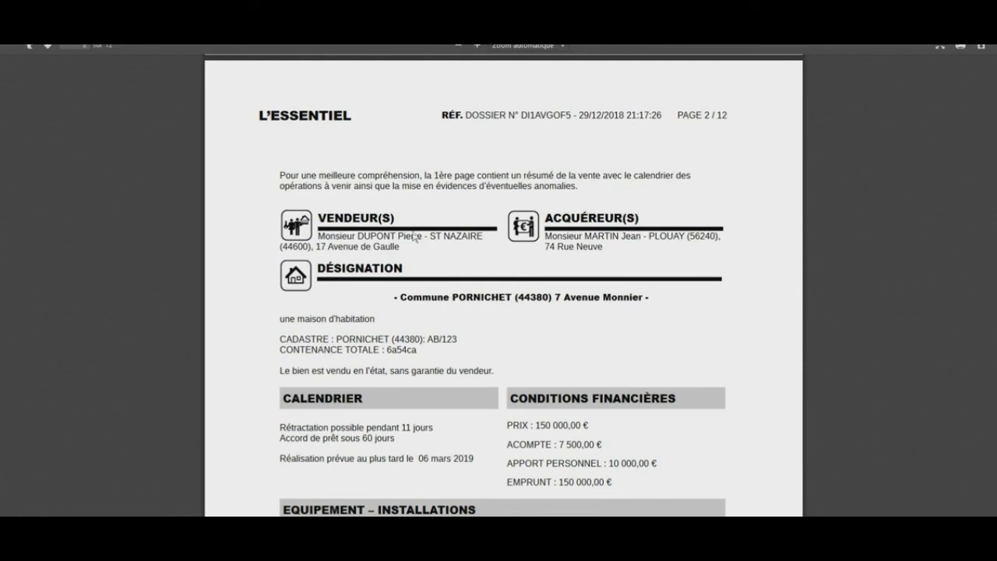
scroll(525, 407, "down", 3)
scroll(523, 405, "down", 3)
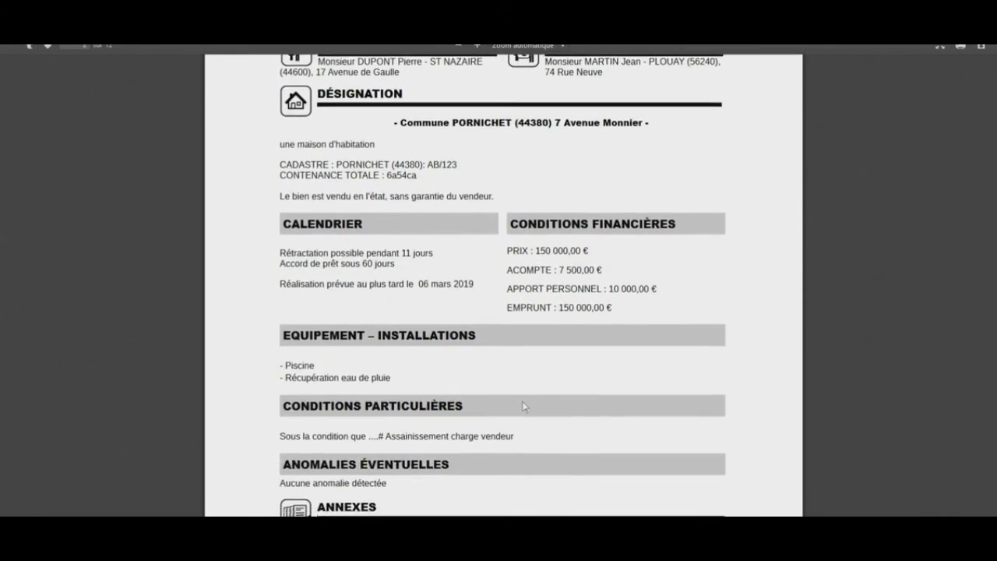
scroll(523, 406, "down", 4)
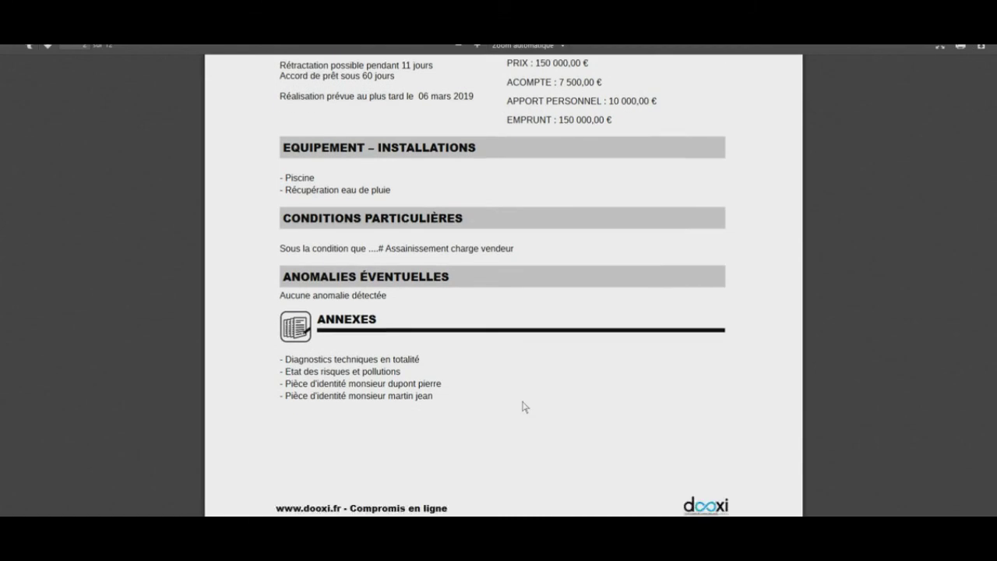
scroll(525, 407, "down", 5)
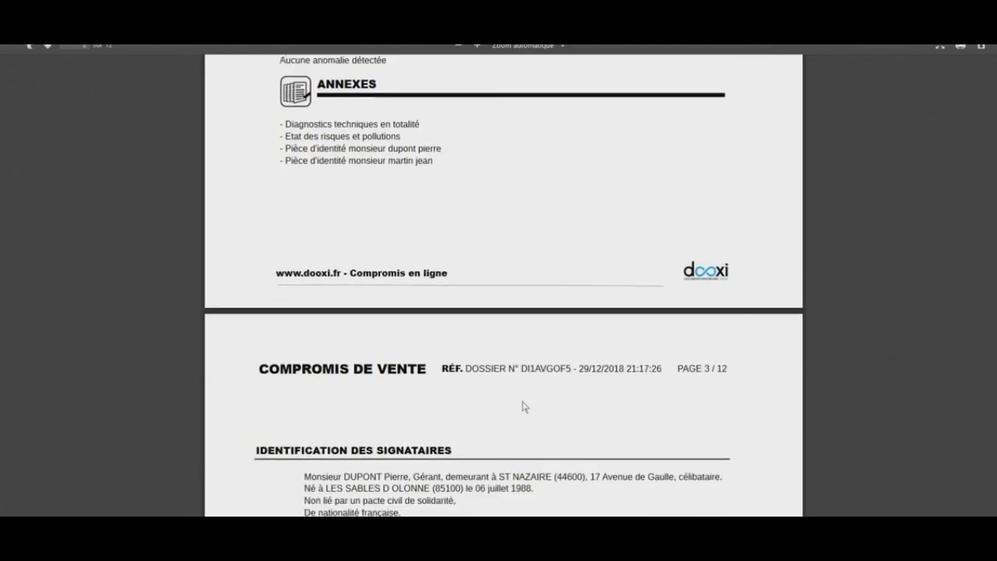
scroll(463, 411, "down", 4)
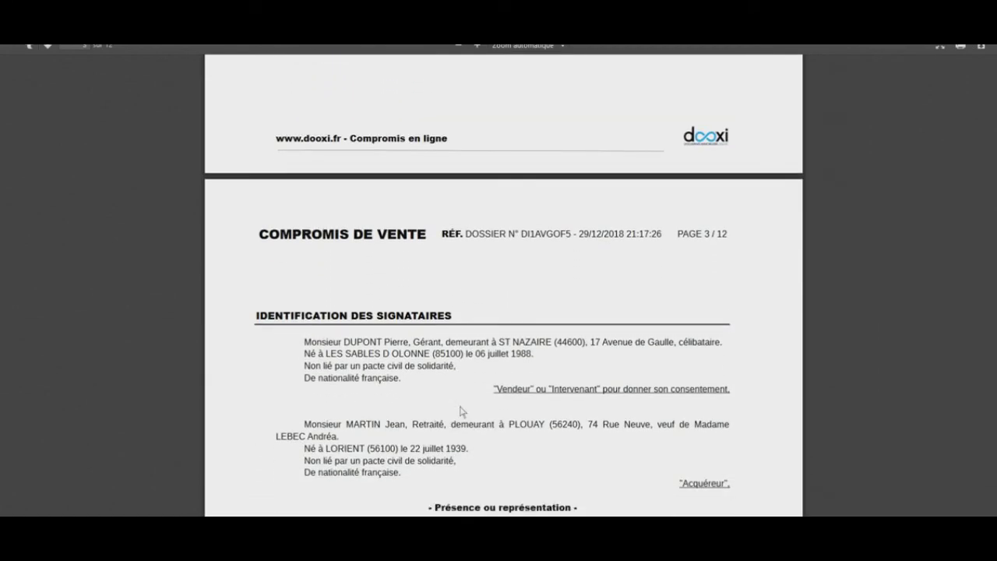
scroll(463, 411, "down", 1)
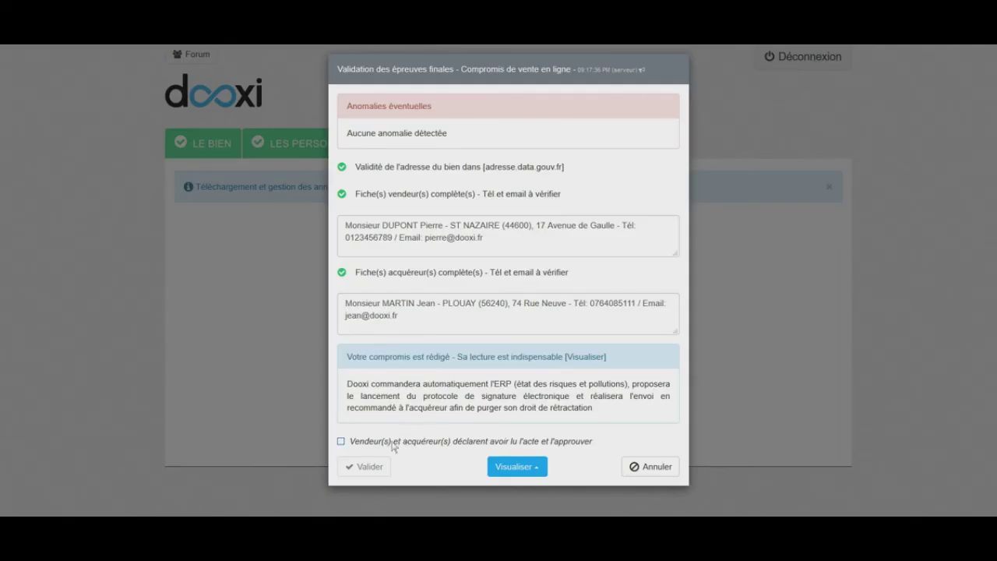
Declare the deed read and approved, validate the agreement, and start the signature session
left_click(341, 440)
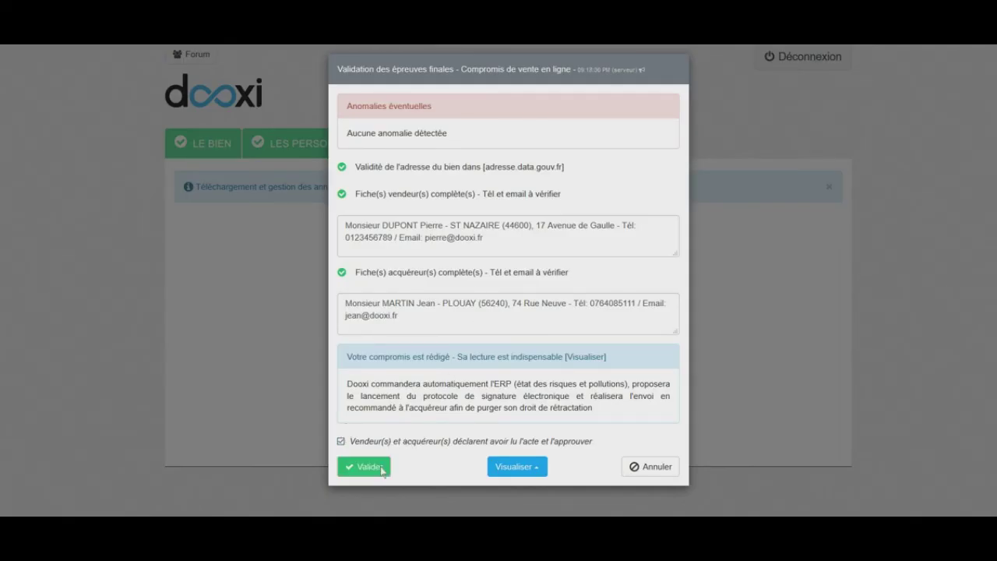
left_click(382, 467)
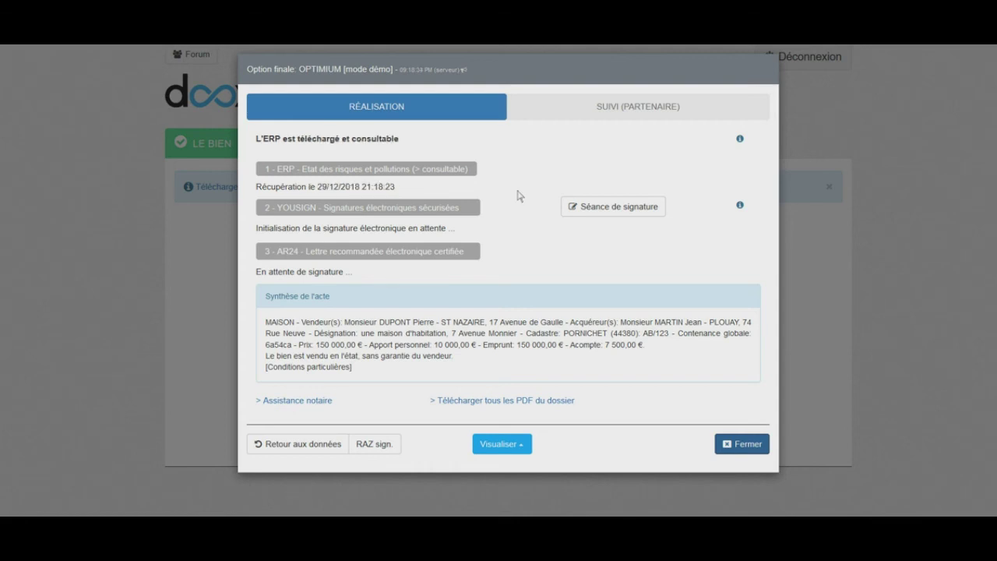
left_click(572, 206)
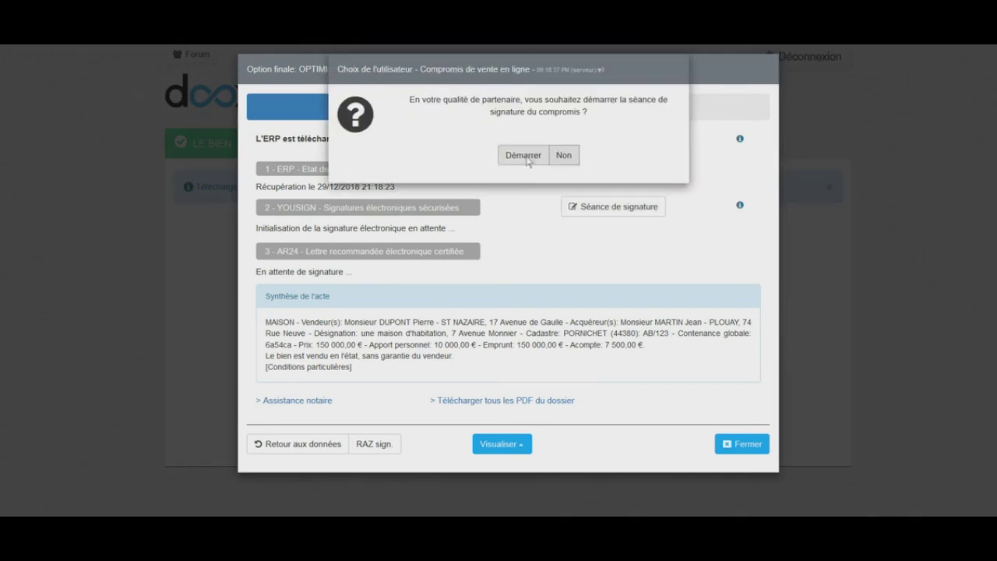
left_click(528, 160)
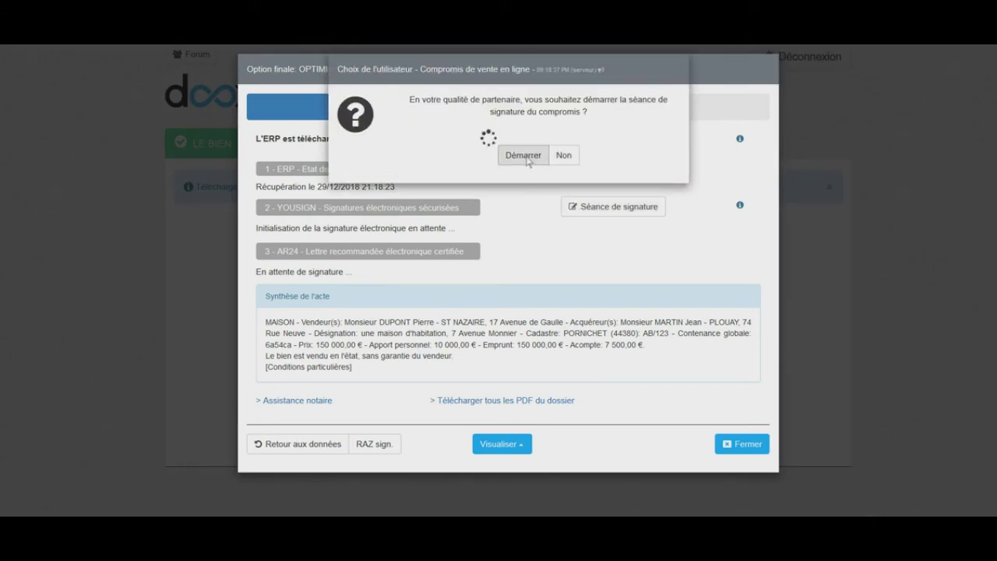